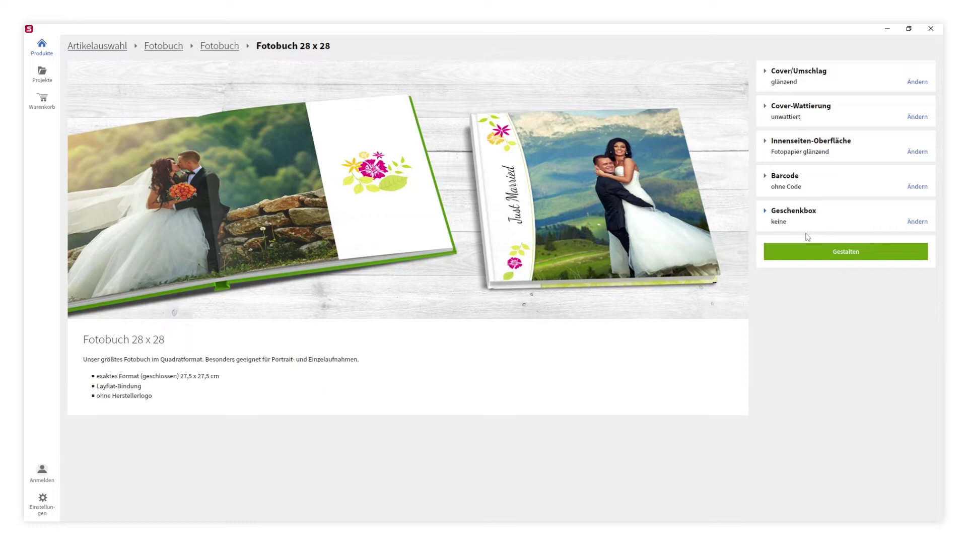
- Start designing the Fotobuch 28 x 28 and choose the Elephant Cuddles design line from the Baby category
left_click(842, 252)
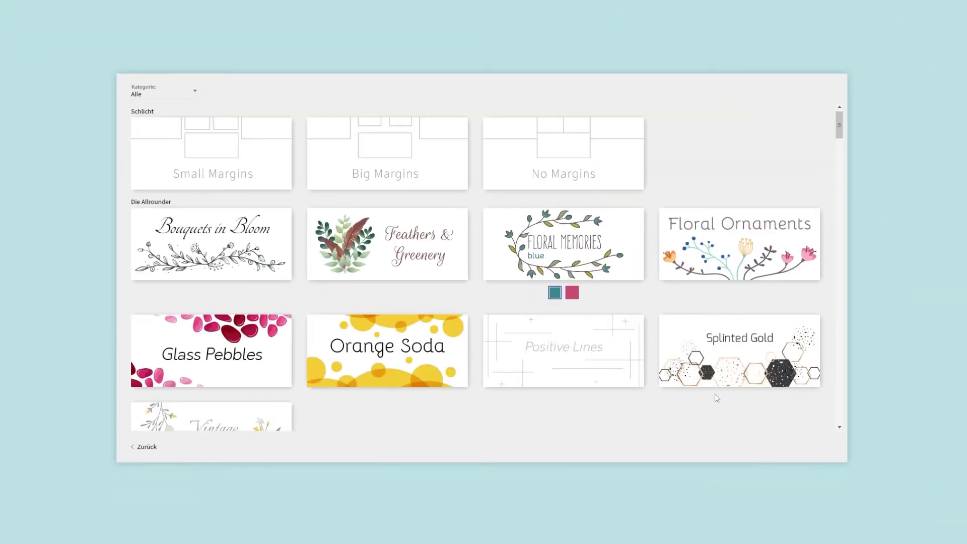
left_click_drag(840, 126, 841, 147)
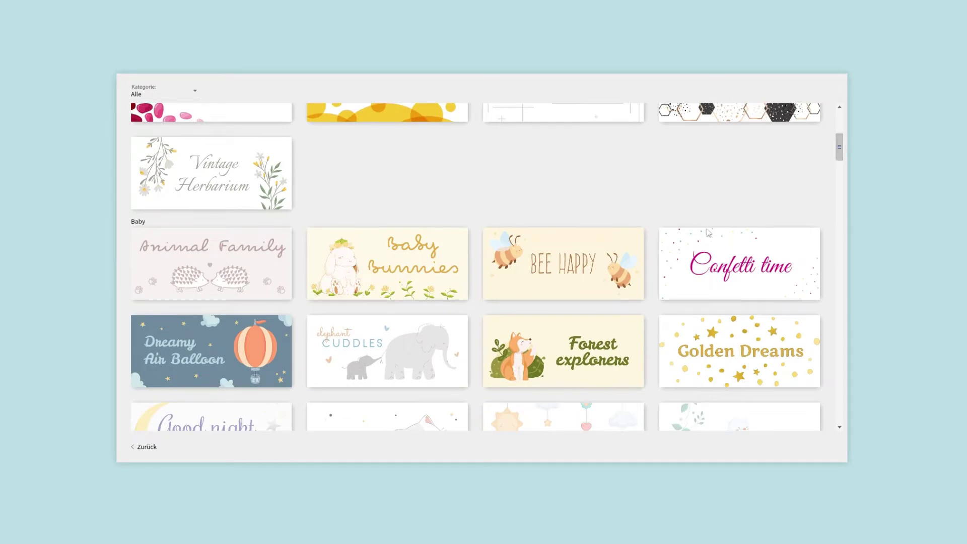
left_click(428, 354)
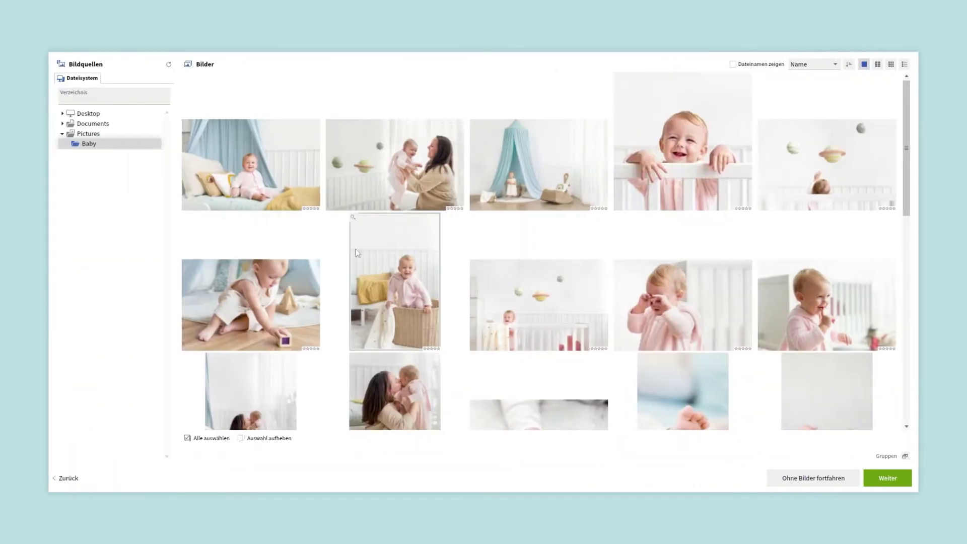
- Select all photos in the Baby folder for the book and accept the recommended page count of 28 Seiten
left_click(304, 197)
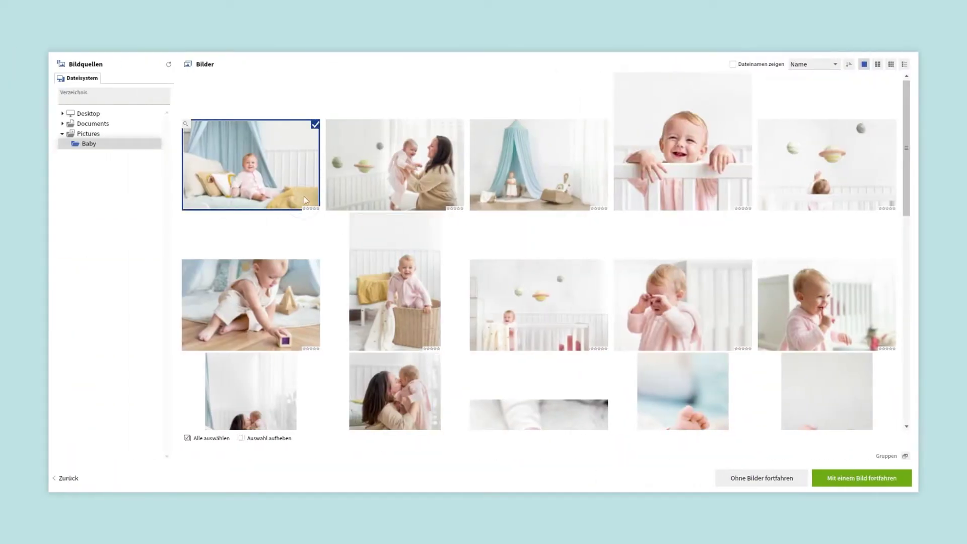
left_click(211, 438)
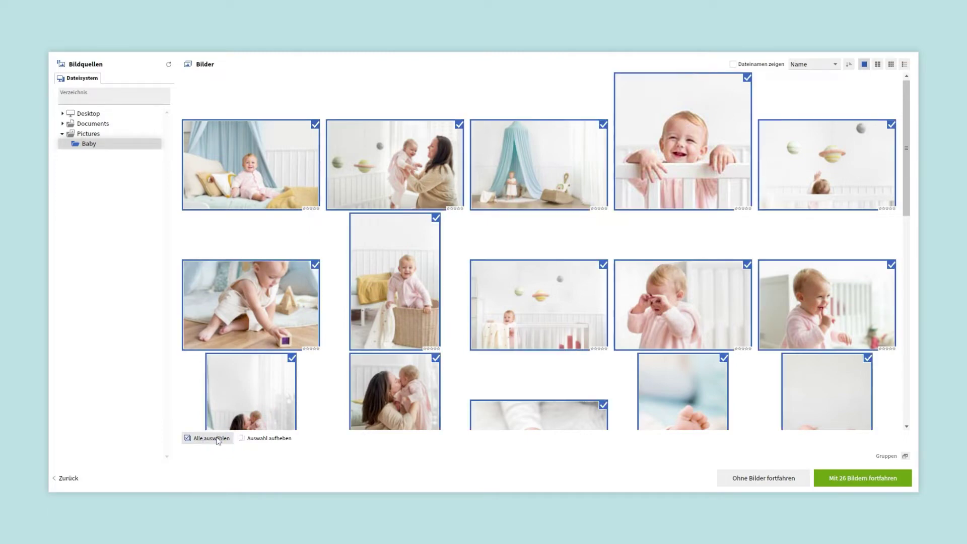
left_click(829, 479)
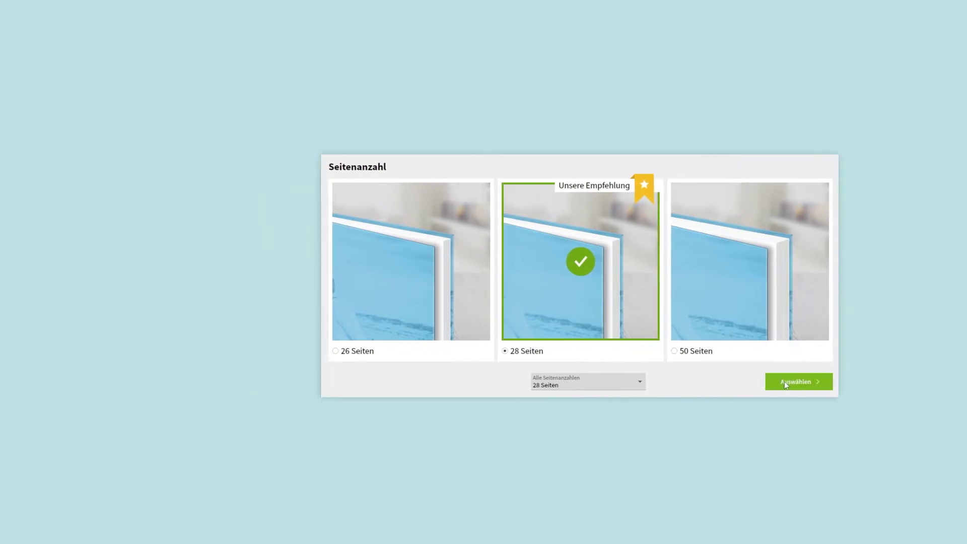
left_click(695, 384)
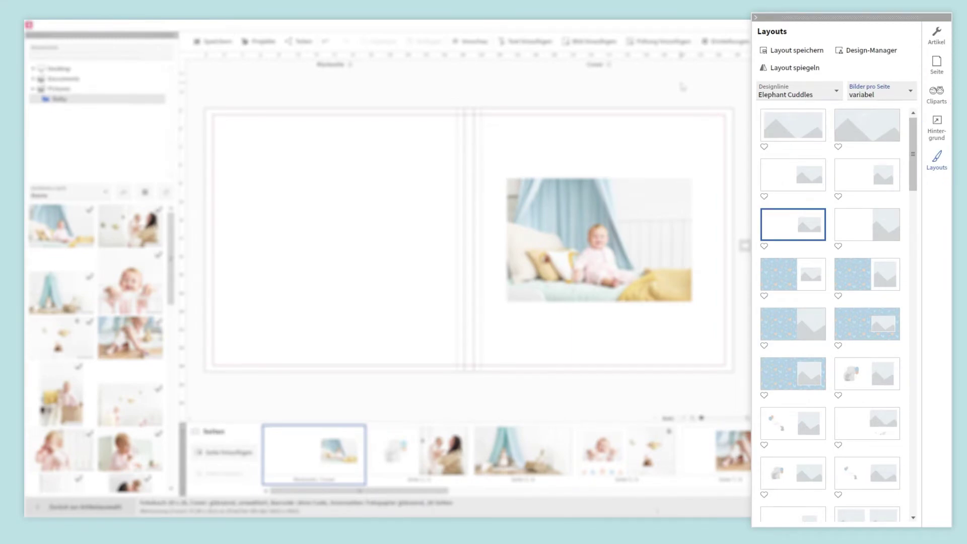
- Collapse the layouts, image source and page overview areas, and expand all three again
left_click(761, 37)
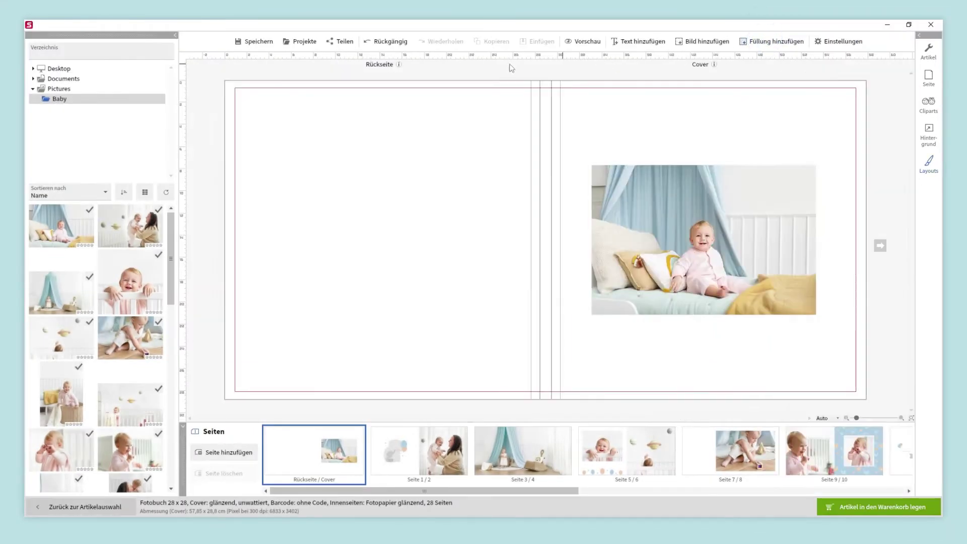
left_click(176, 35)
left_click(46, 425)
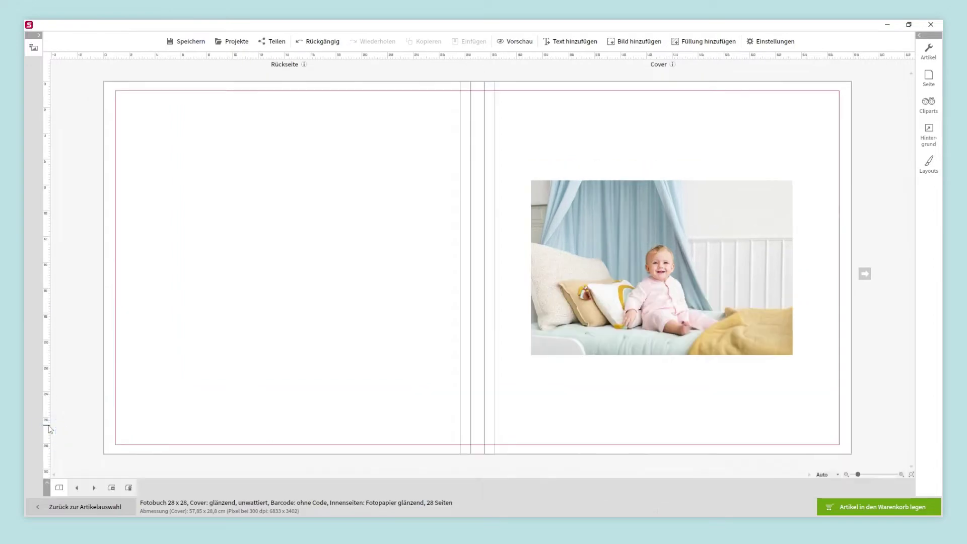
left_click(46, 485)
left_click(39, 35)
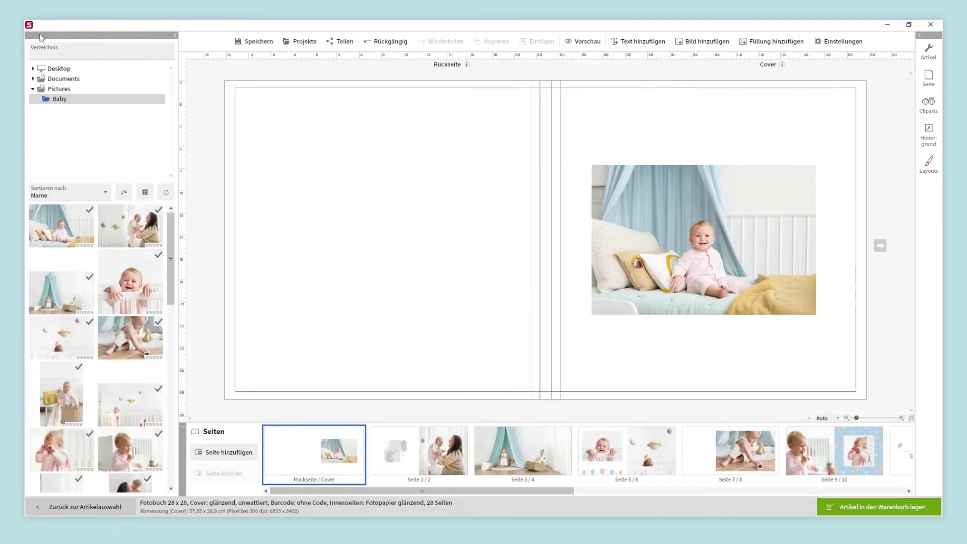
left_click(918, 36)
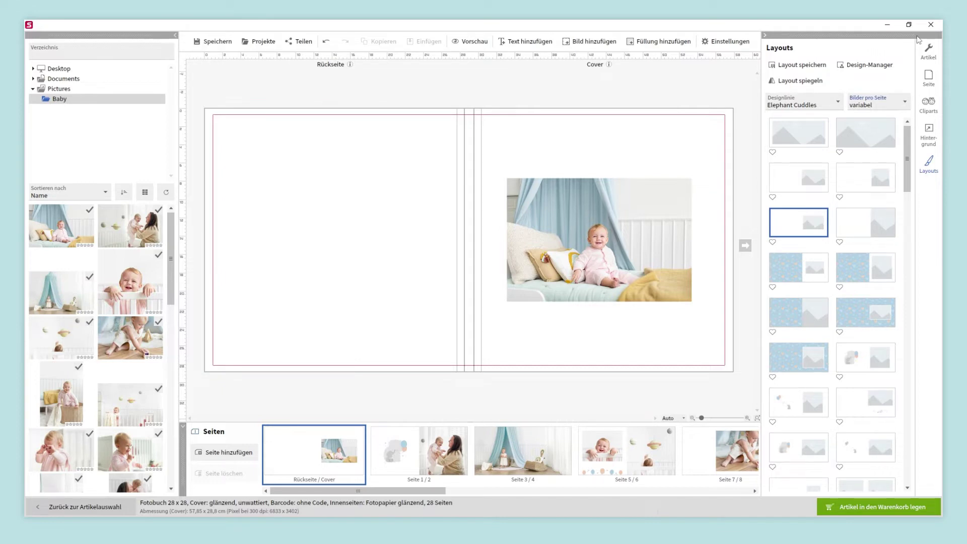
- Apply the cover layout with the photo above a row of elephants and hearts, and view the available design lines
mouse_move(908, 136)
left_mouse_down()
mouse_move(908, 197)
mouse_move(910, 135)
left_mouse_up()
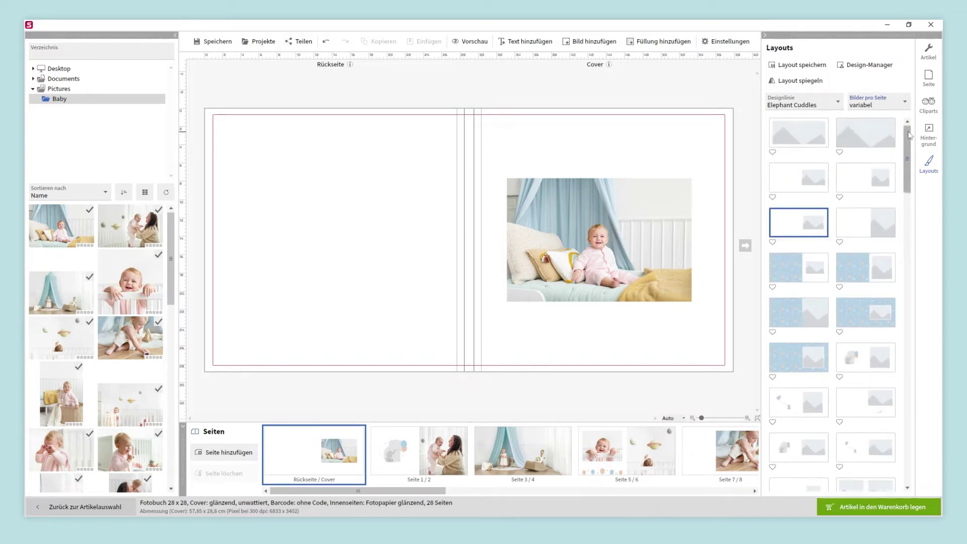
left_click(874, 413)
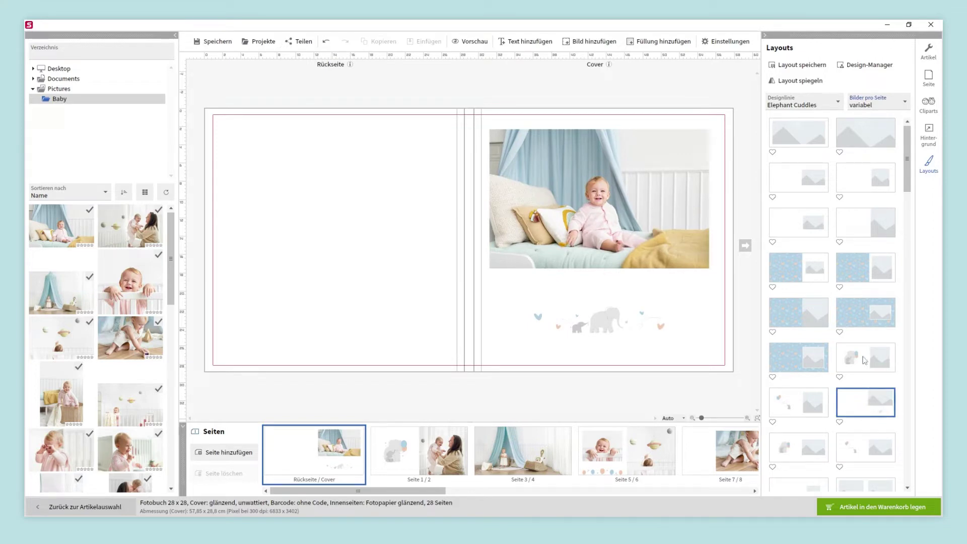
left_click(837, 103)
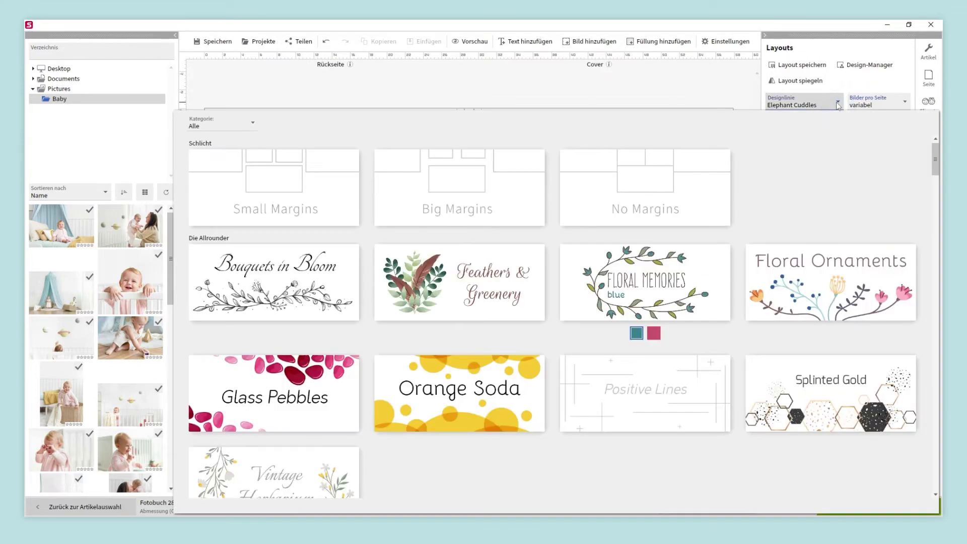
left_click(720, 84)
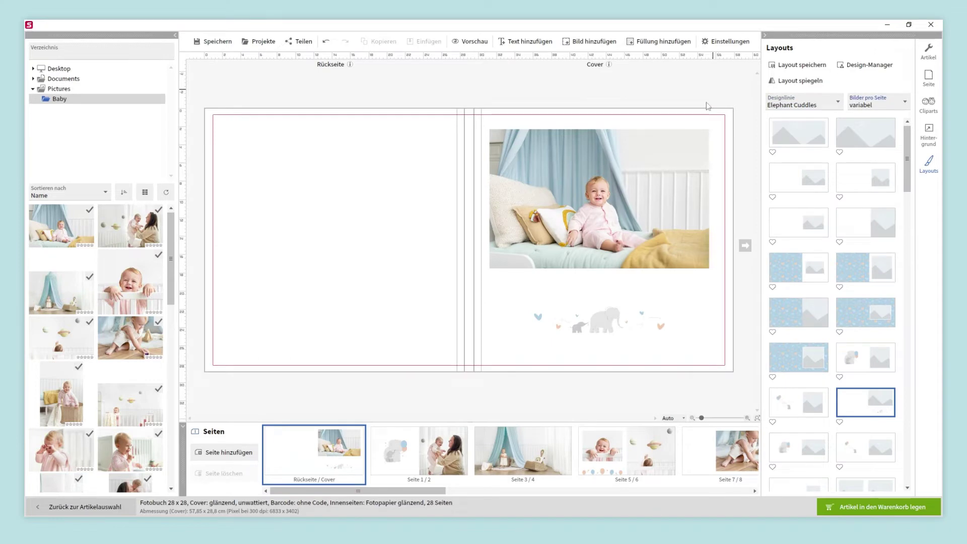
- Mirror the double-page photo of the blue canopy on pages 3/4 horizontally
left_click(450, 466)
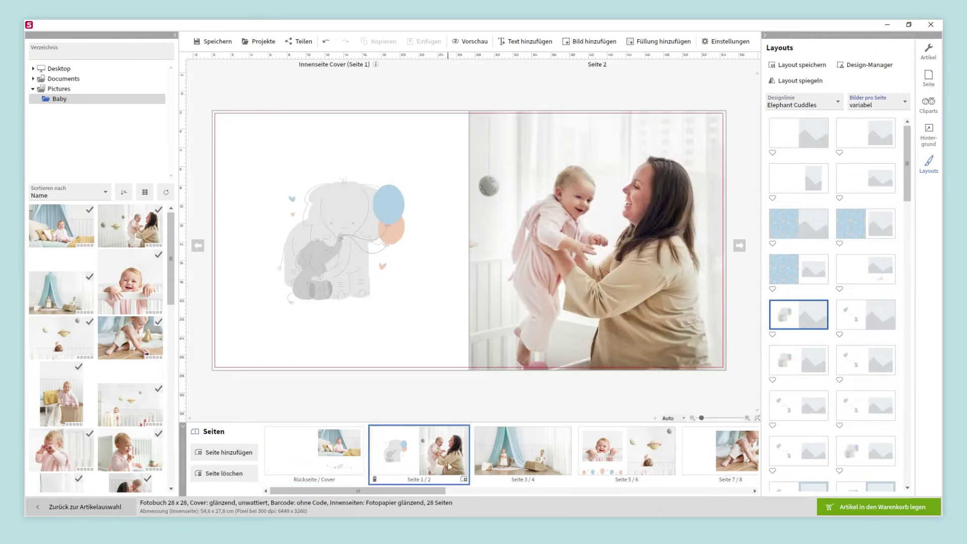
left_click(532, 460)
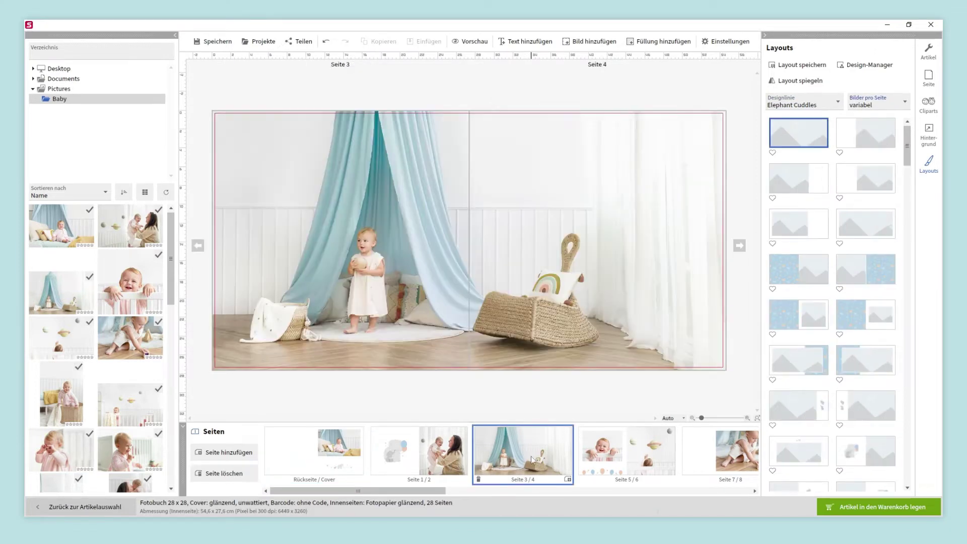
left_click(538, 280)
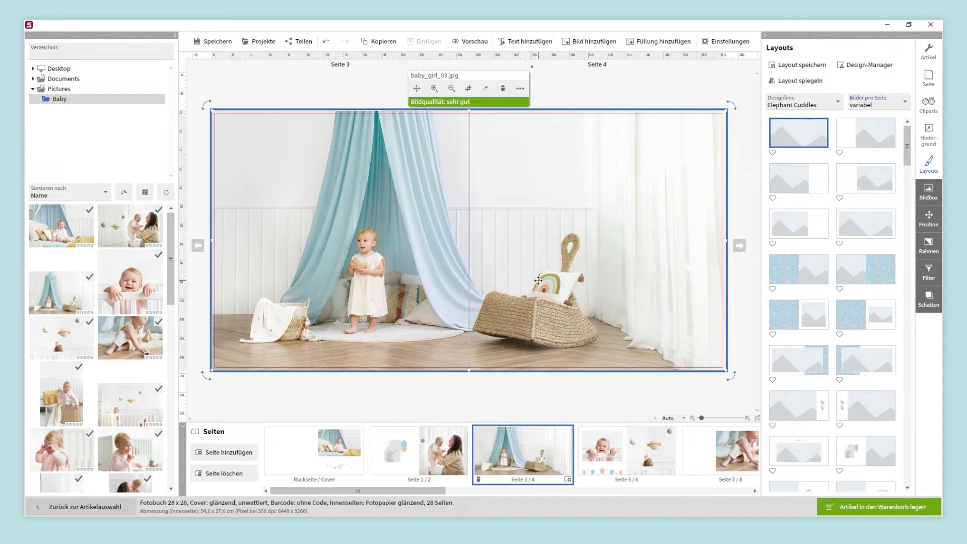
left_click(520, 89)
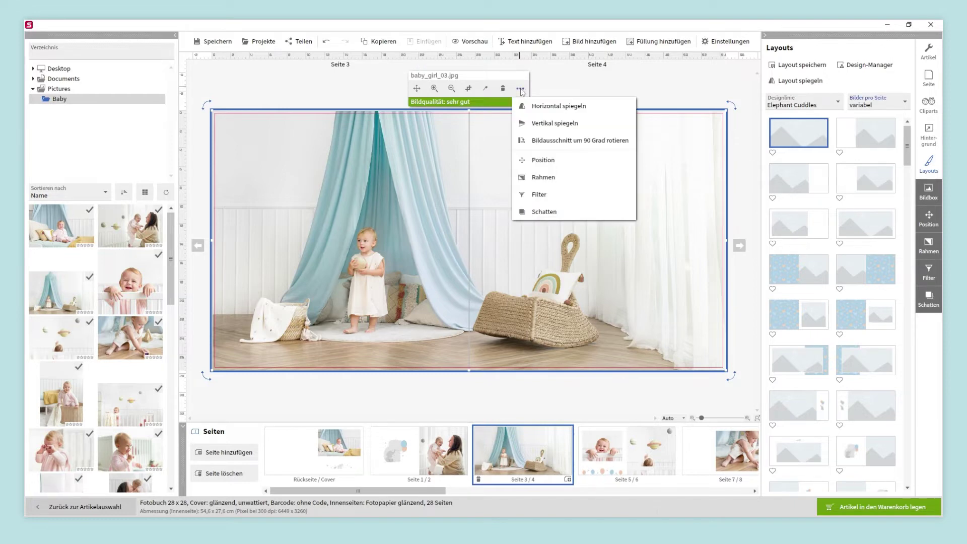
left_click(559, 106)
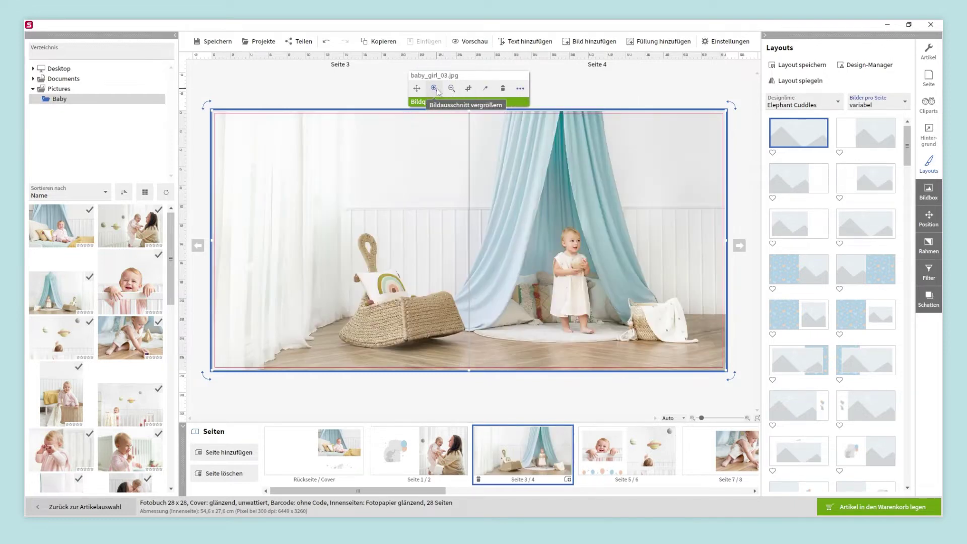
- Enlarge the crop of the photo on pages 3/4 and shift the image slightly to the left within its frame
left_click(434, 88)
left_click_drag(460, 254, 432, 240)
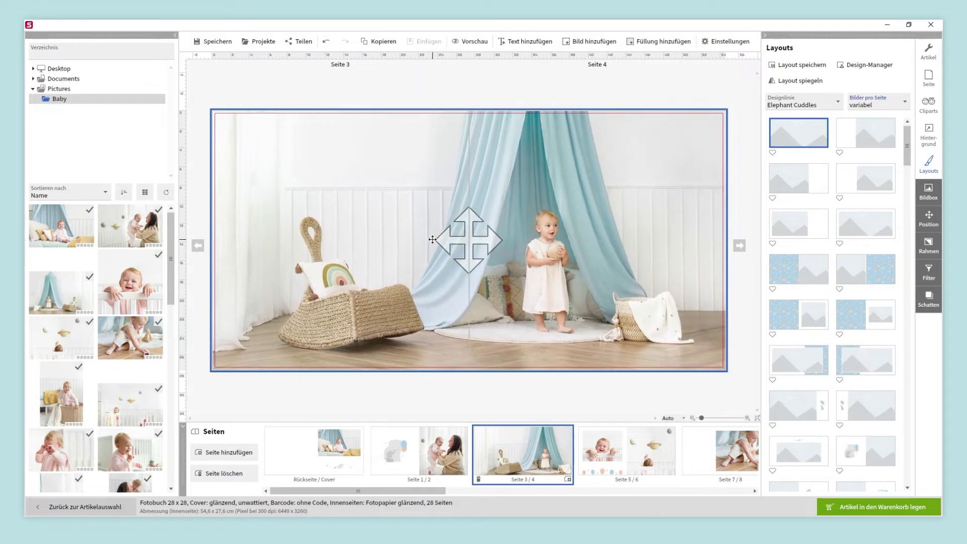
left_click(523, 391)
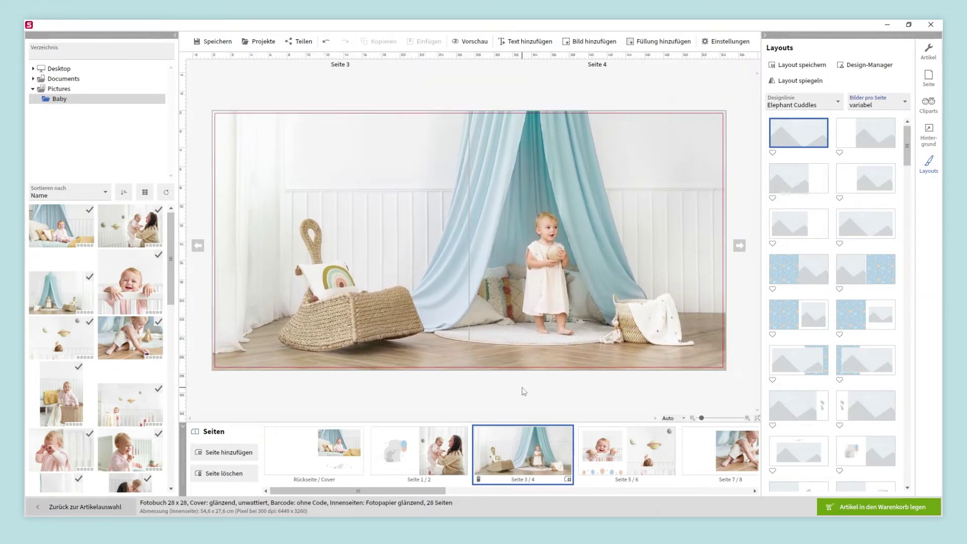
- Swap the smiling baby photo on page 5 with the planet mobile photo on page 6
left_click(598, 449)
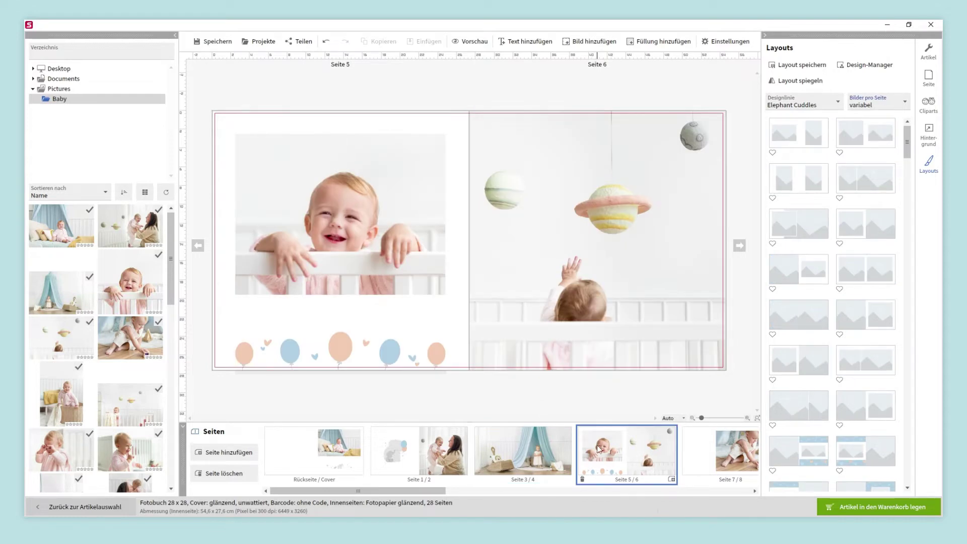
left_click(381, 250)
left_click(544, 254, "ctrl")
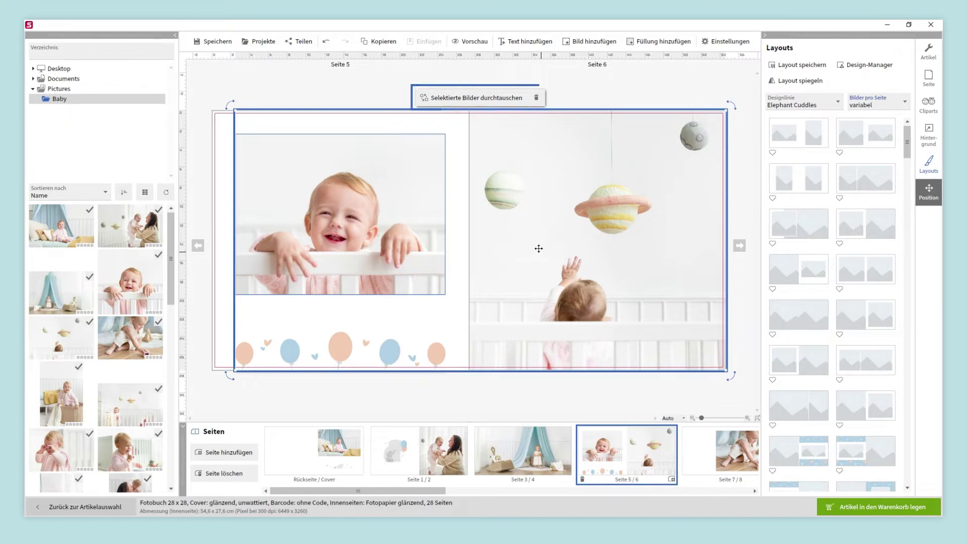
left_click(493, 99)
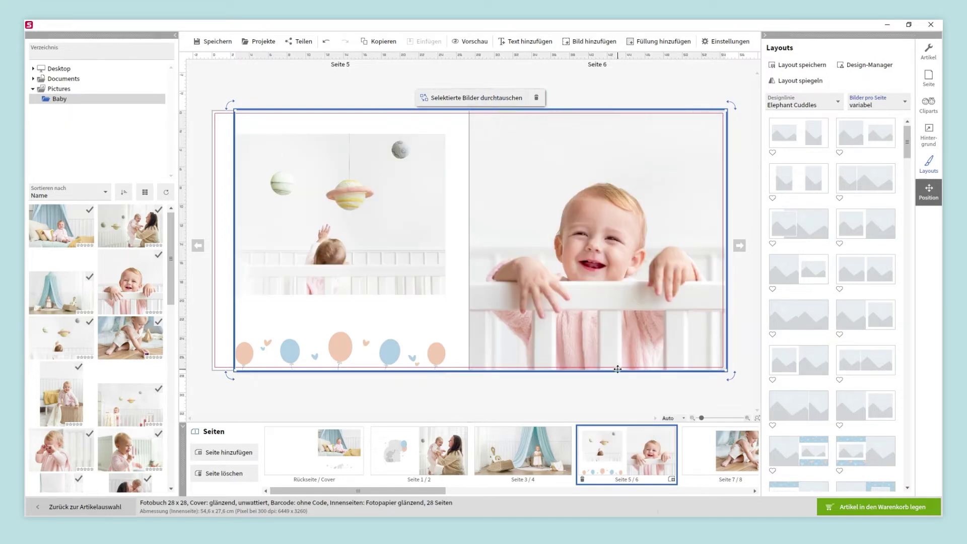
left_click(625, 391)
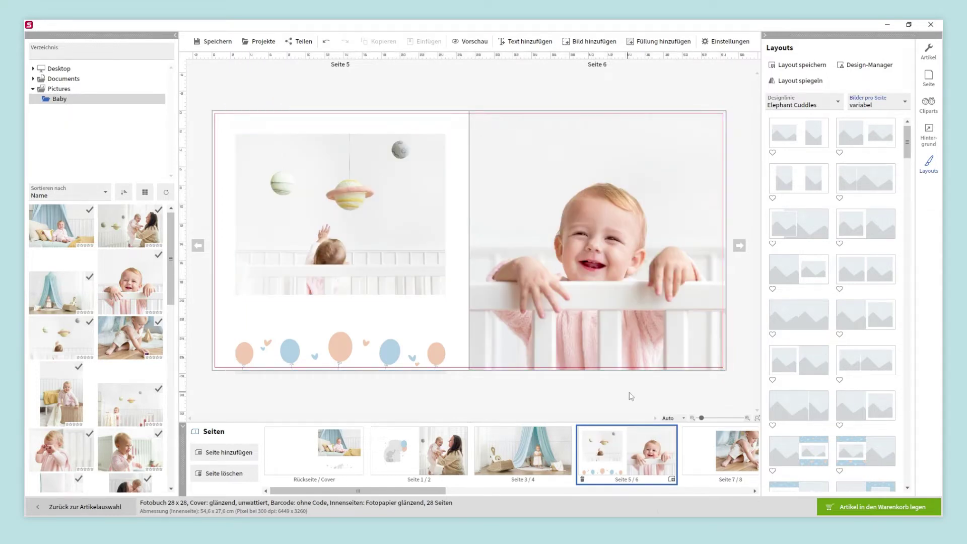
- Add a text box to pages 7/8 and place it in the lower white area of page 7 beside the photo
left_click(719, 450)
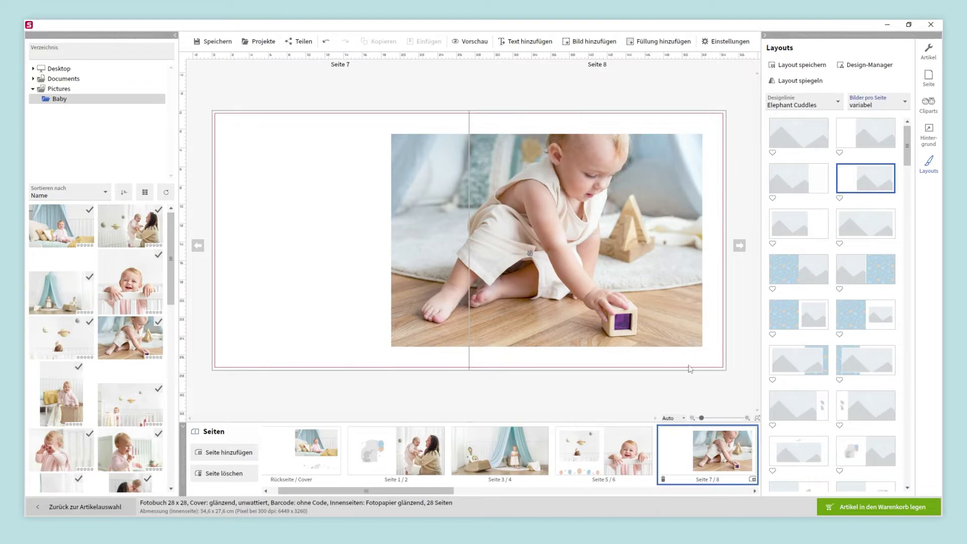
left_click(548, 43)
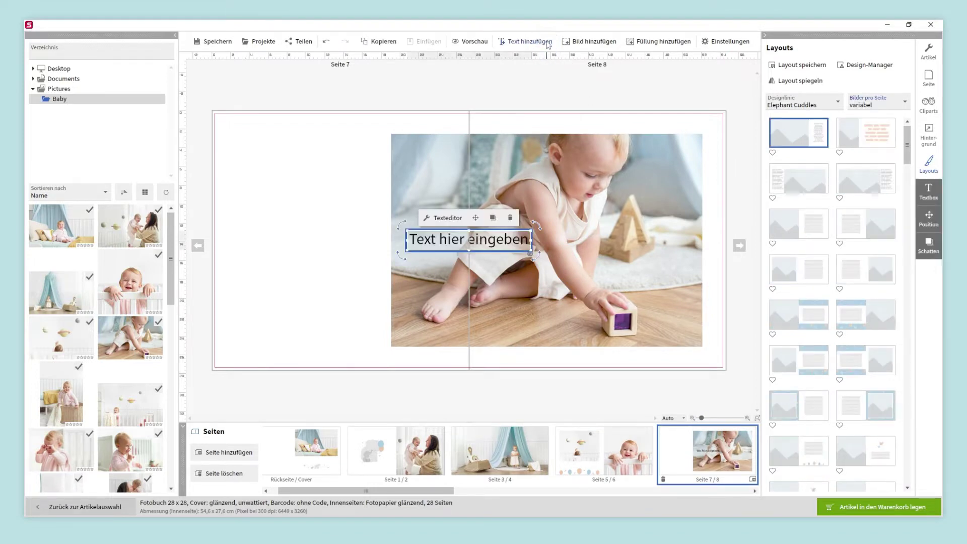
left_click_drag(484, 239, 307, 337)
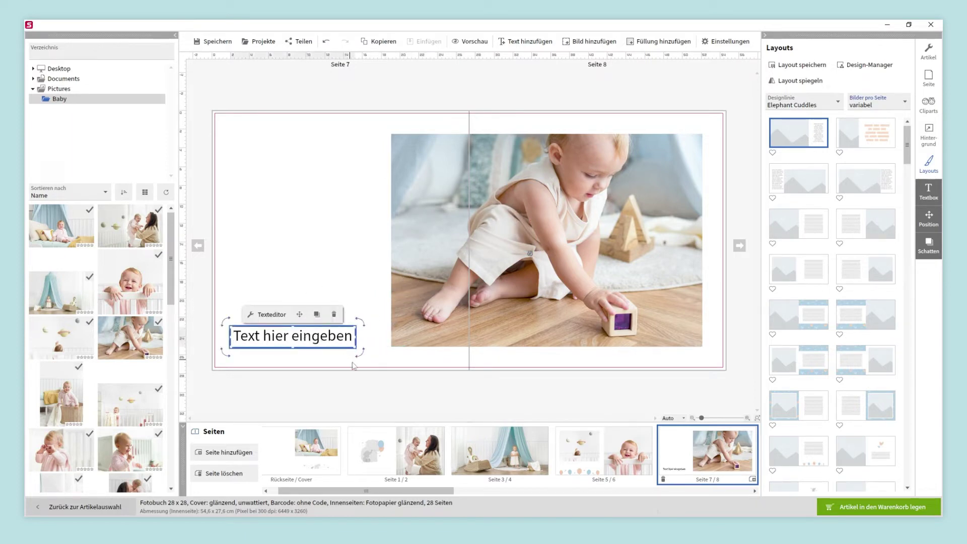
left_click(402, 394)
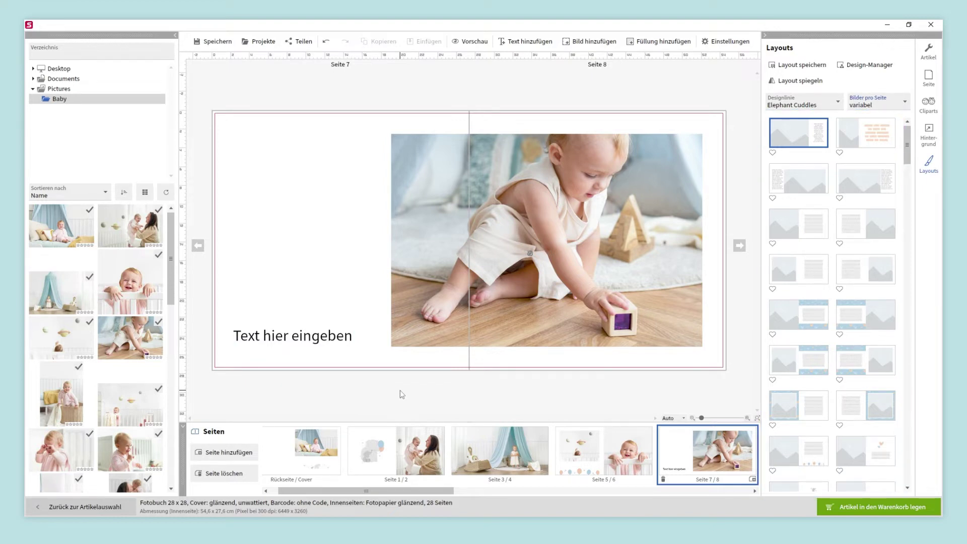
- Apply the layout with the photo on page 7 and hearts above text on page 8, and enter "Unser kleiner Schatz" as the text
left_click(854, 456)
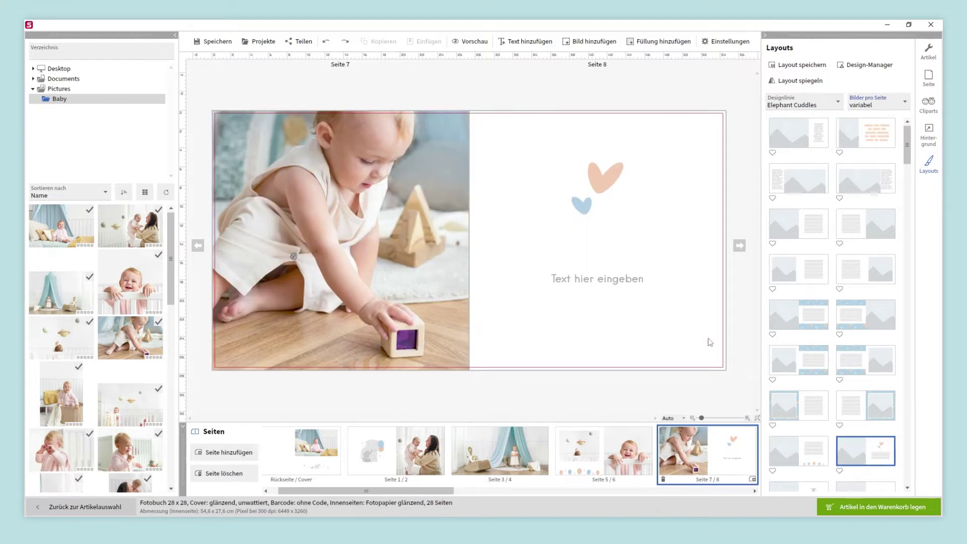
left_click(626, 278)
type("Unser kleiner")
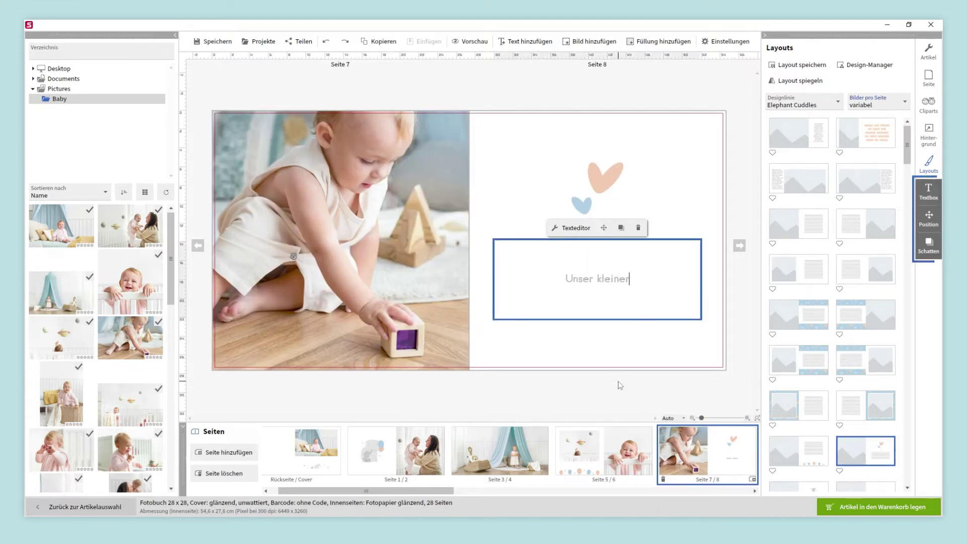
type(" Schatz")
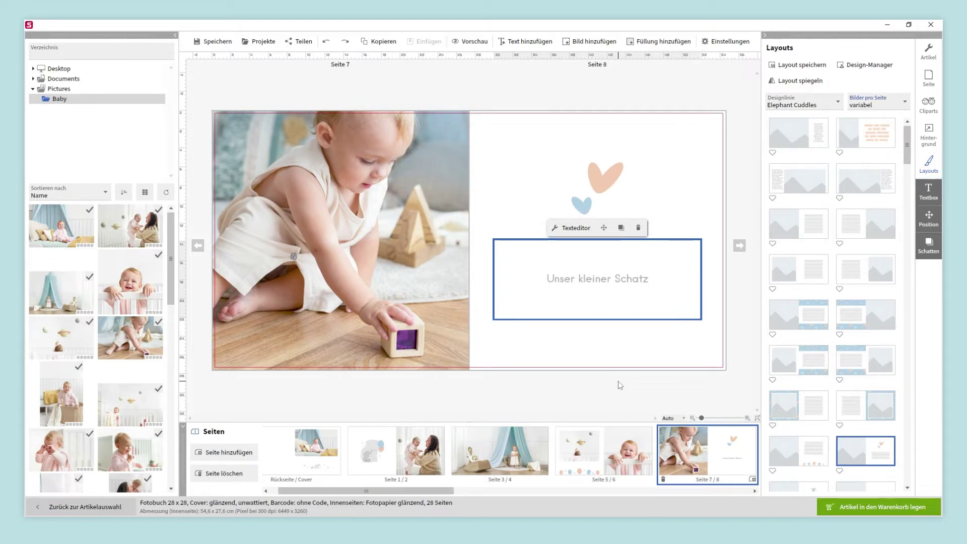
key("Escape")
- Format the "Unser kleiner Schatz" text on page 8 in the Pecita Book font at 42 pt
left_click(925, 193)
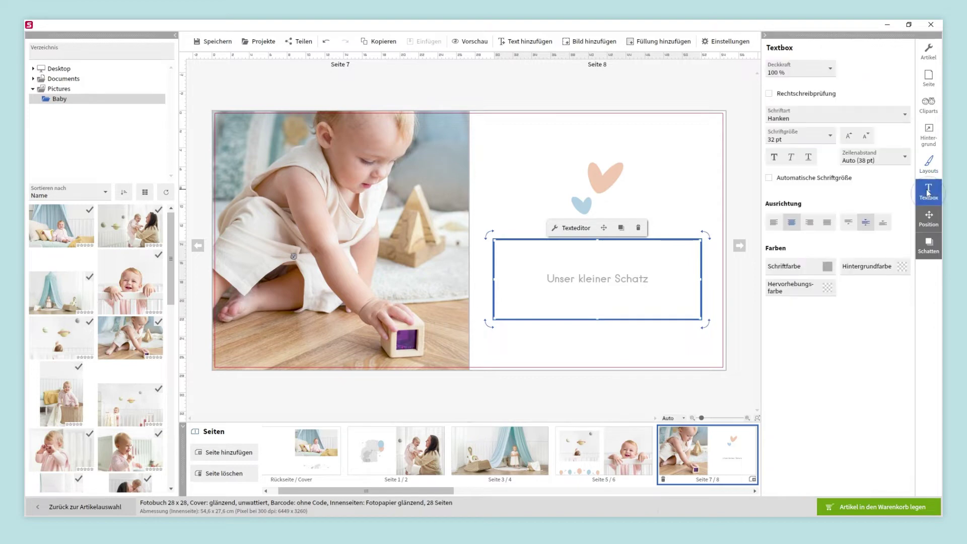
left_click(905, 117)
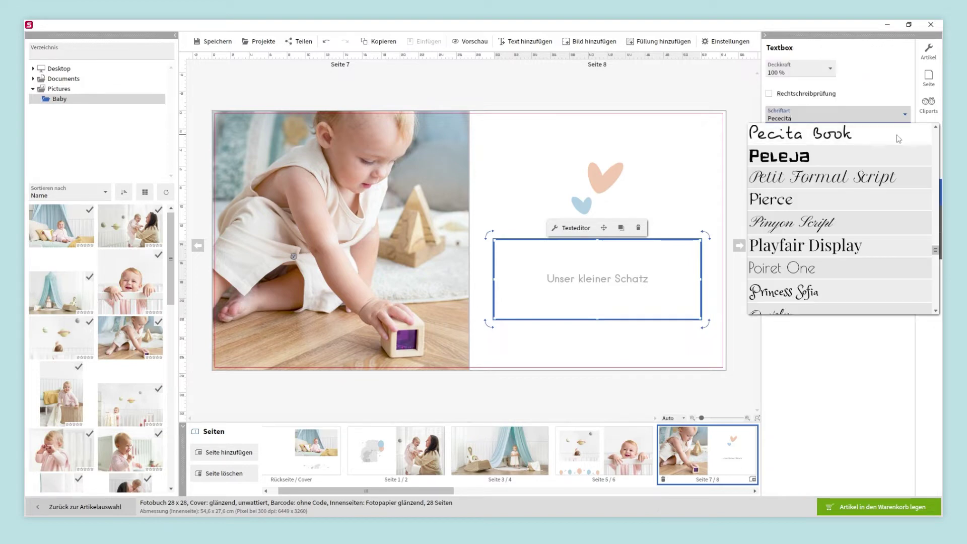
left_click(899, 135)
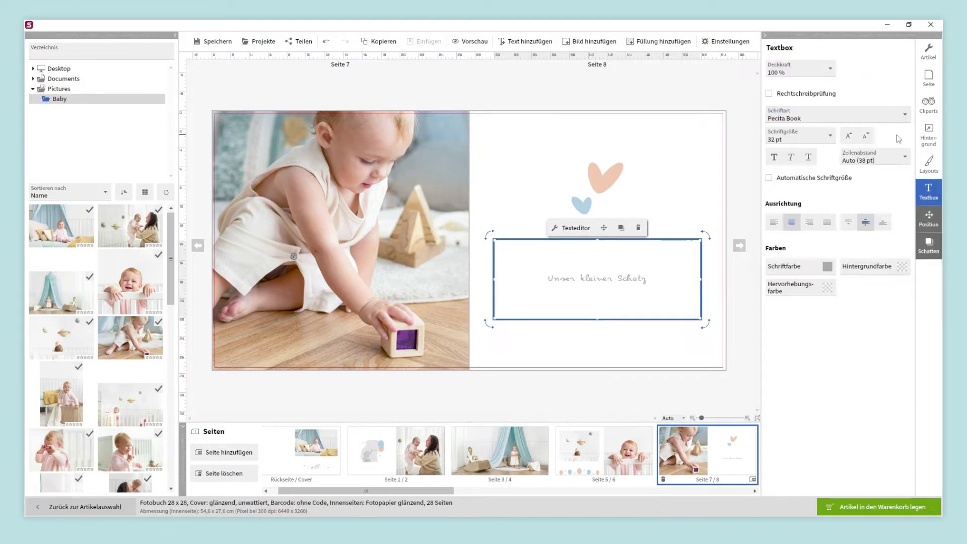
left_click(811, 138)
type("42")
key("Return")
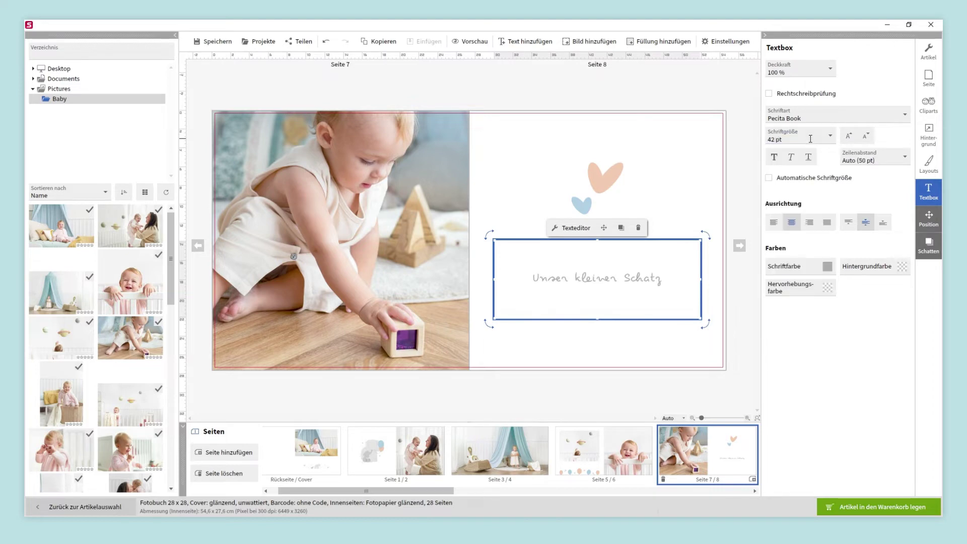
- Set the page 8 text's font colour to the light blue sampled from the small heart above it
left_click(797, 266)
left_click(798, 447)
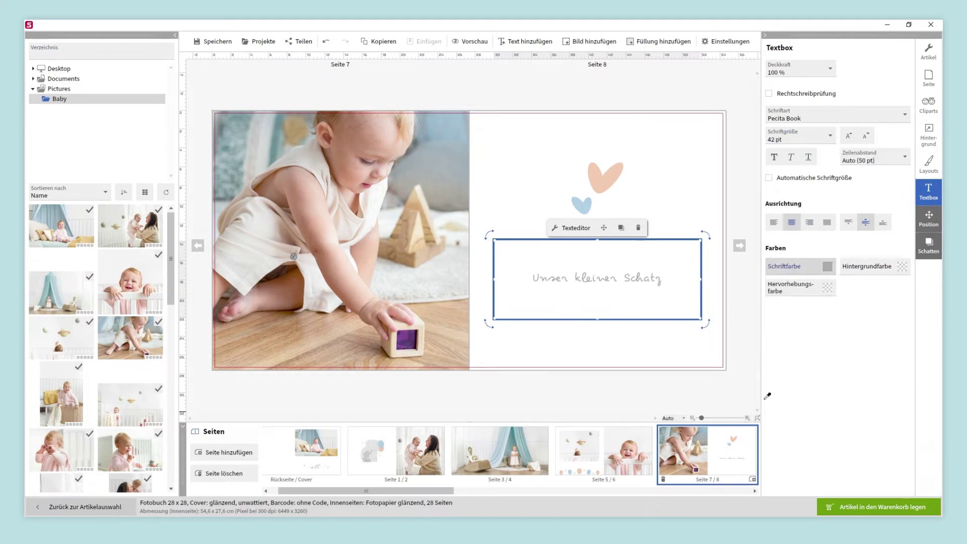
left_click(585, 207)
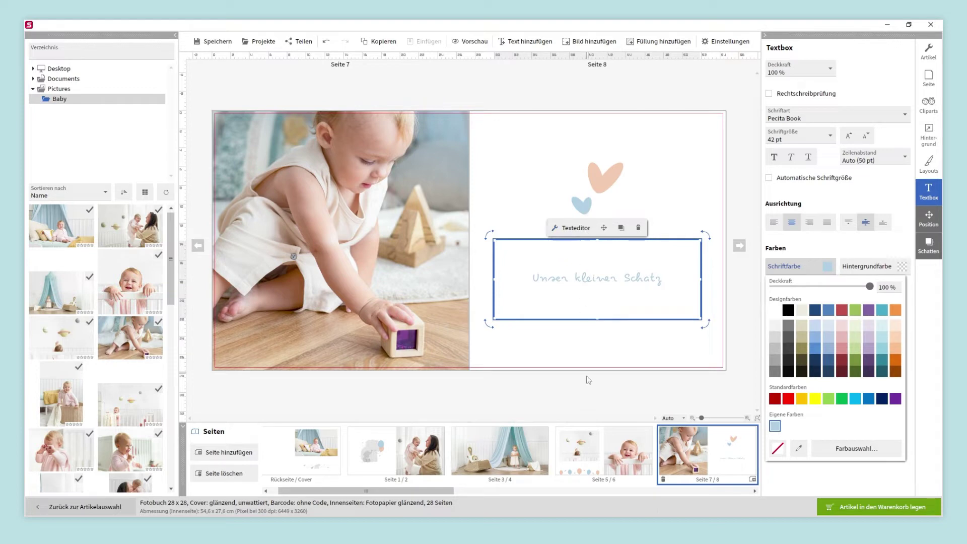
left_click(590, 392)
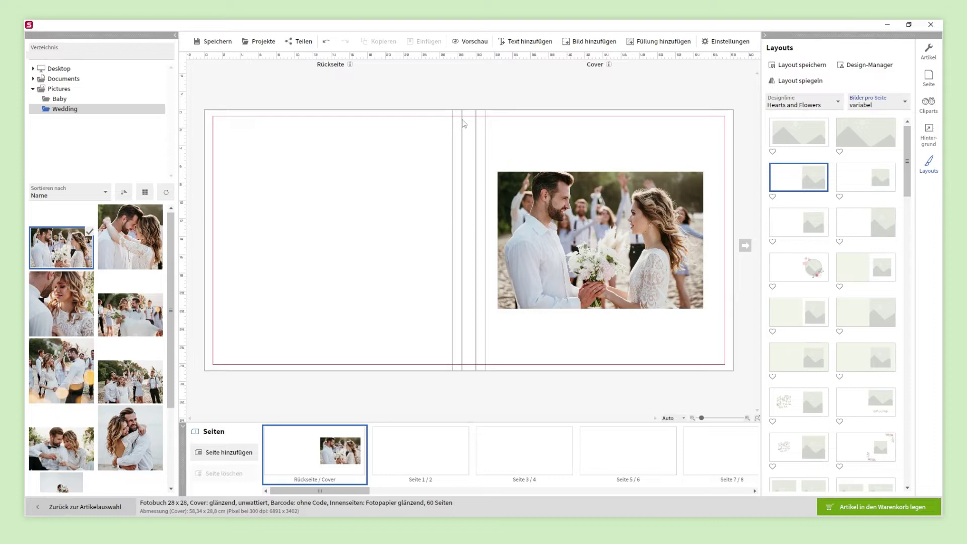
- Add a text box to the wedding cover and apply the layout with a green upper half and a twig on the back
left_click(524, 46)
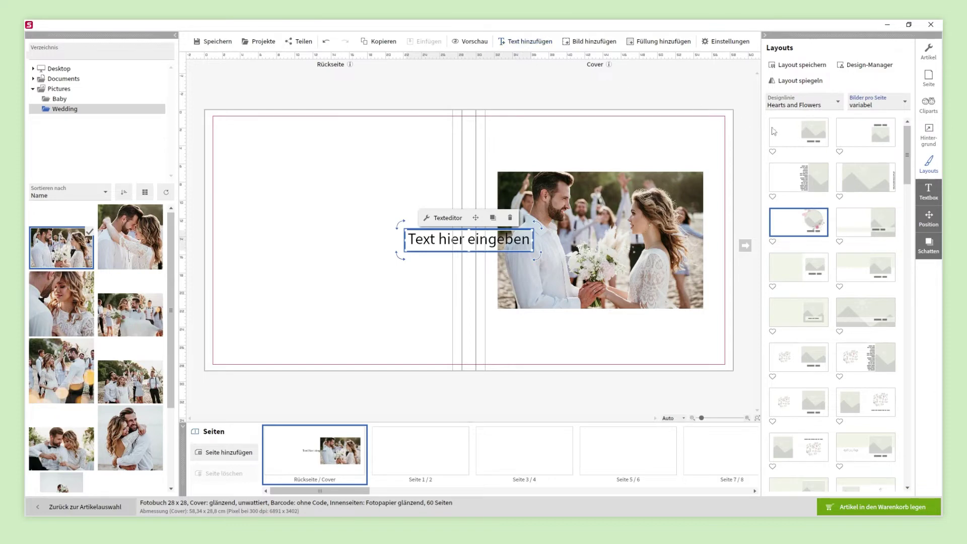
scroll(909, 163, "down", 3)
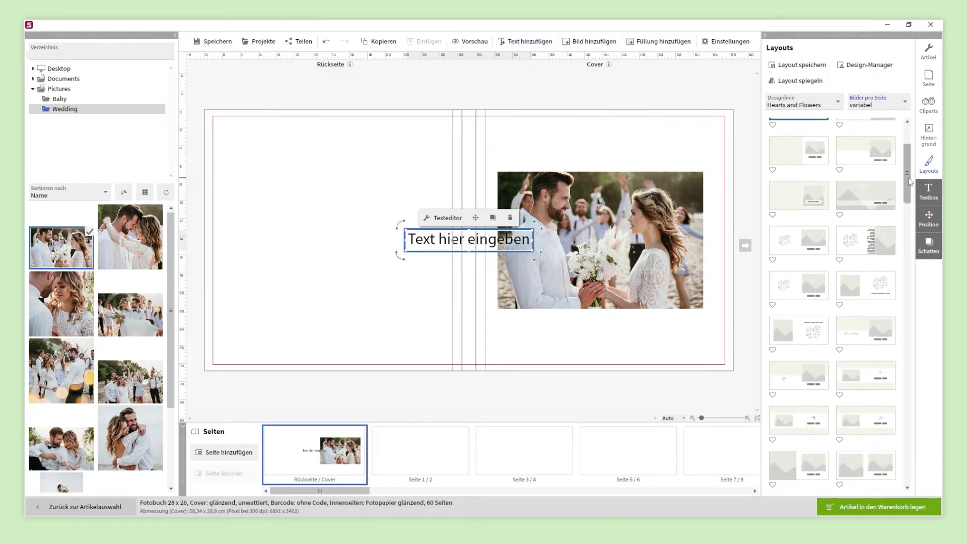
left_click(807, 369)
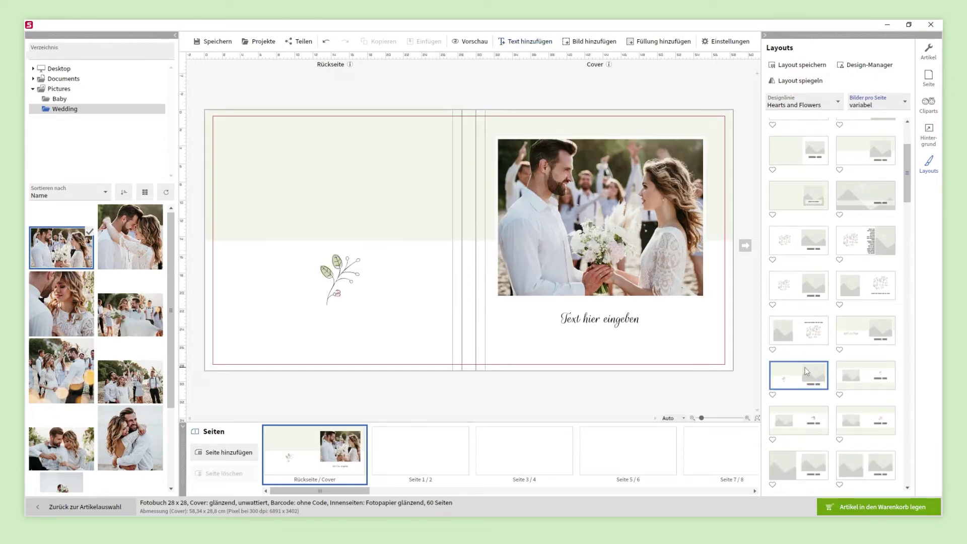
- Enter "Unser Hochzeitstag" as the cover text and format it in Cormorant Light at 32 pt
double_click(599, 319)
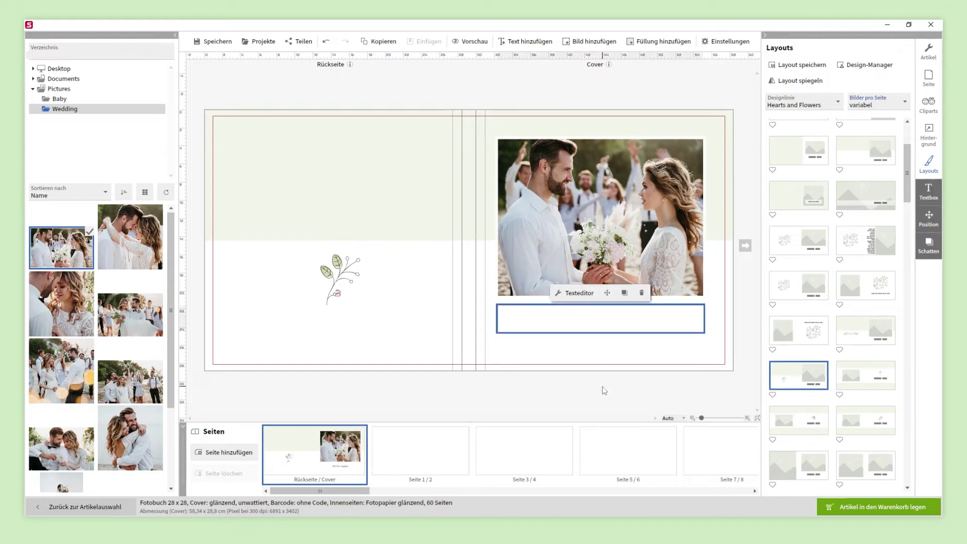
type("Unser Hochzeitstag")
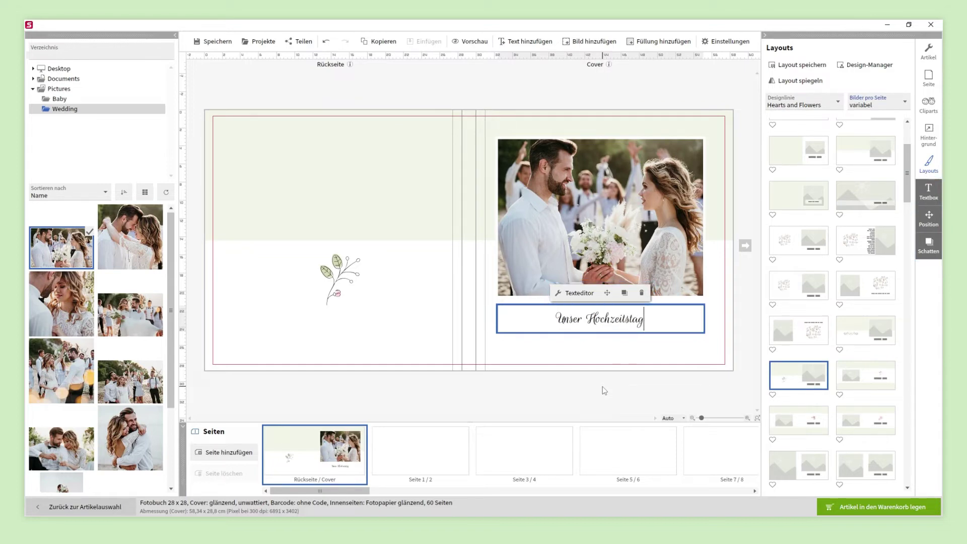
left_click(576, 293)
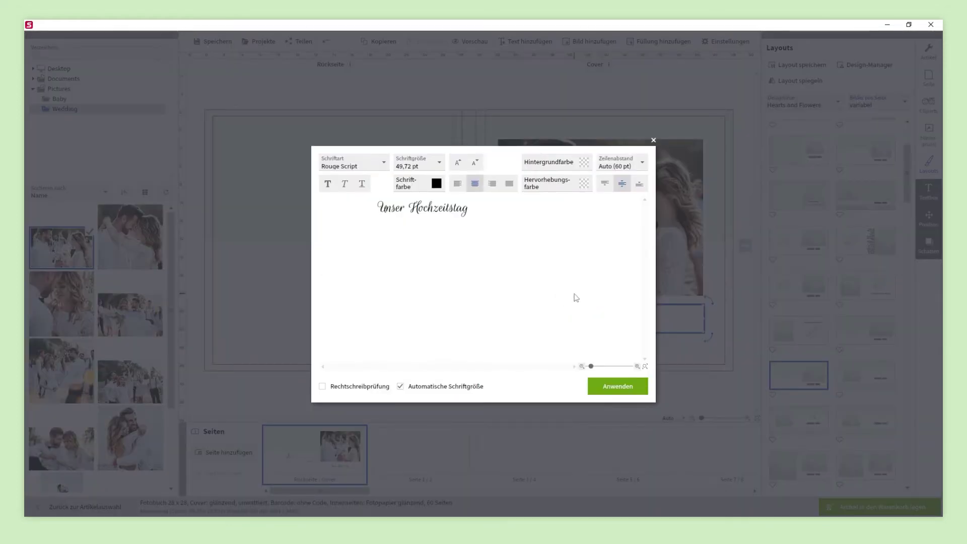
left_click(385, 164)
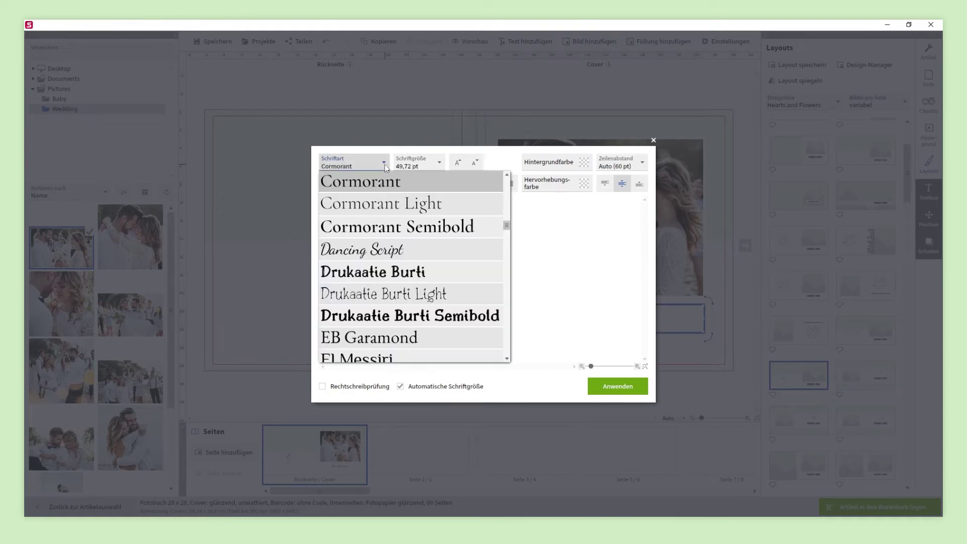
left_click(386, 203)
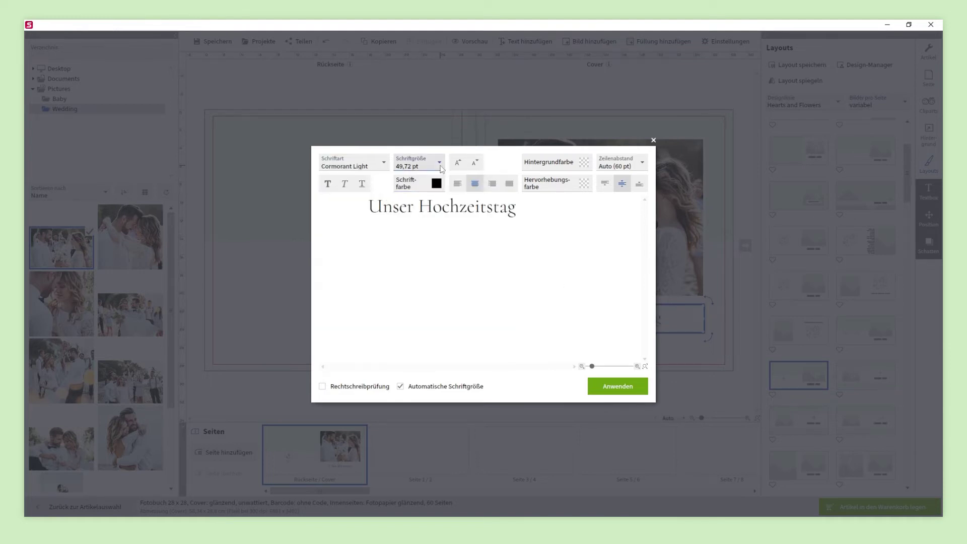
left_click(414, 163)
left_click(409, 328)
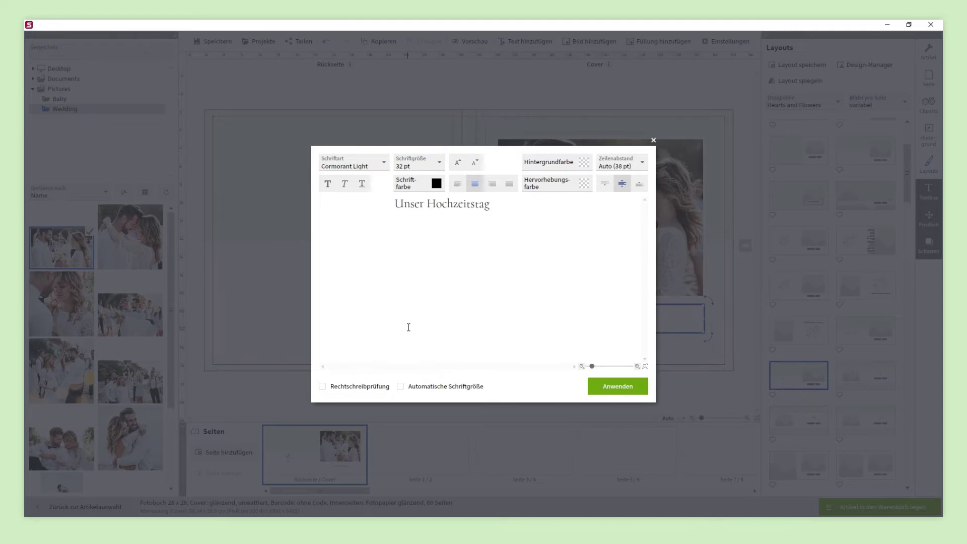
left_click(609, 387)
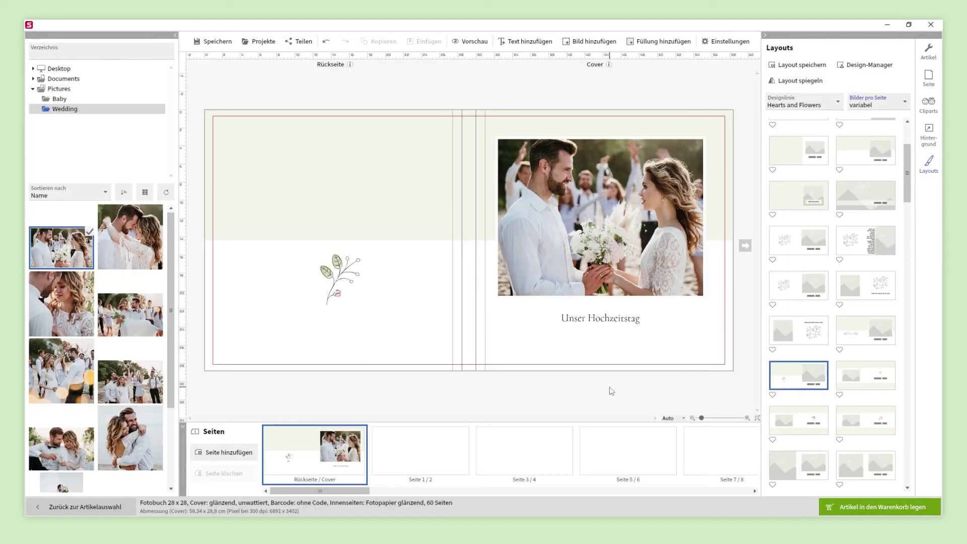
- Apply the layout with a blank page 1 and a full-page photo frame on page 2 to pages 1/2
left_click(445, 445)
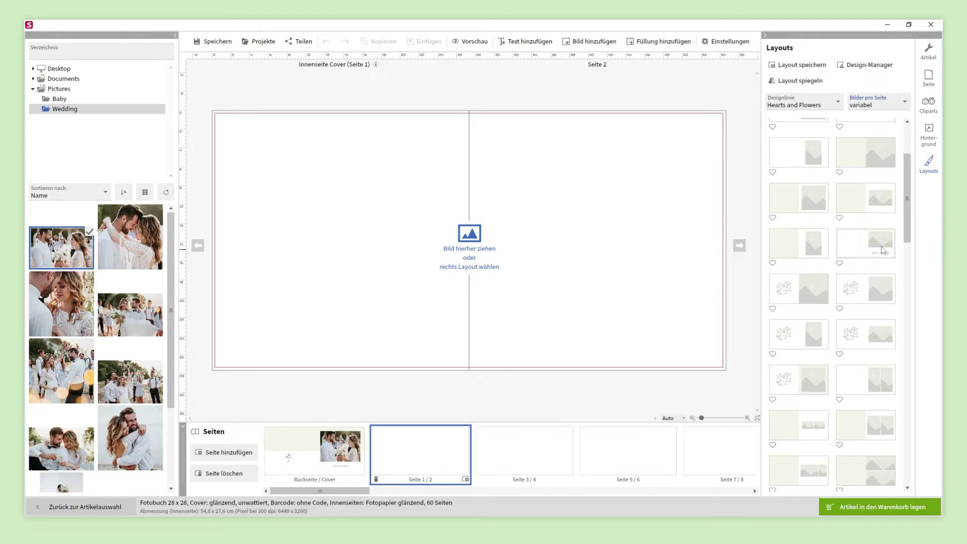
left_click_drag(906, 224, 912, 182)
left_click(882, 180)
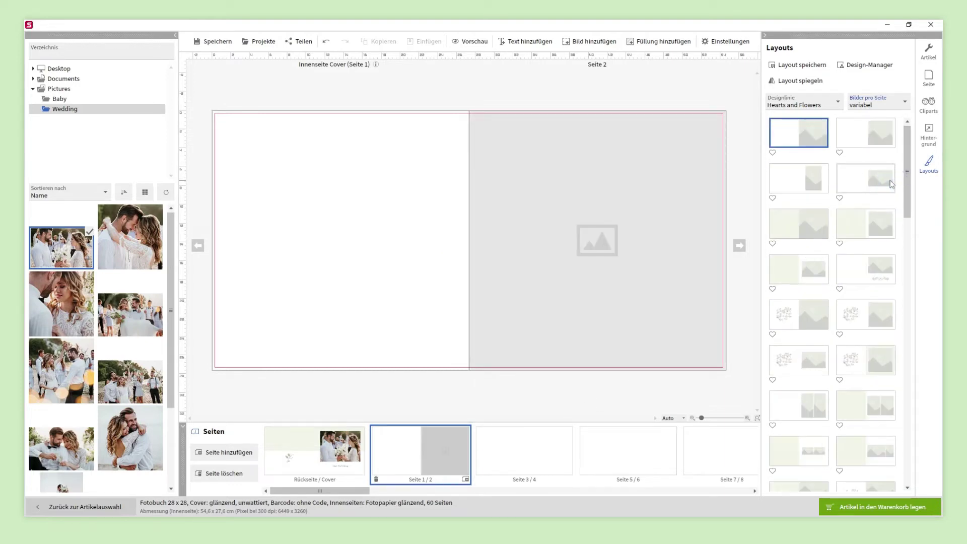
- Fill the page 2 frame with the photo of the bride's arms around the groom's neck, and replace it with wedding_02.jpg
left_click_drag(131, 237, 556, 238)
left_click(530, 391)
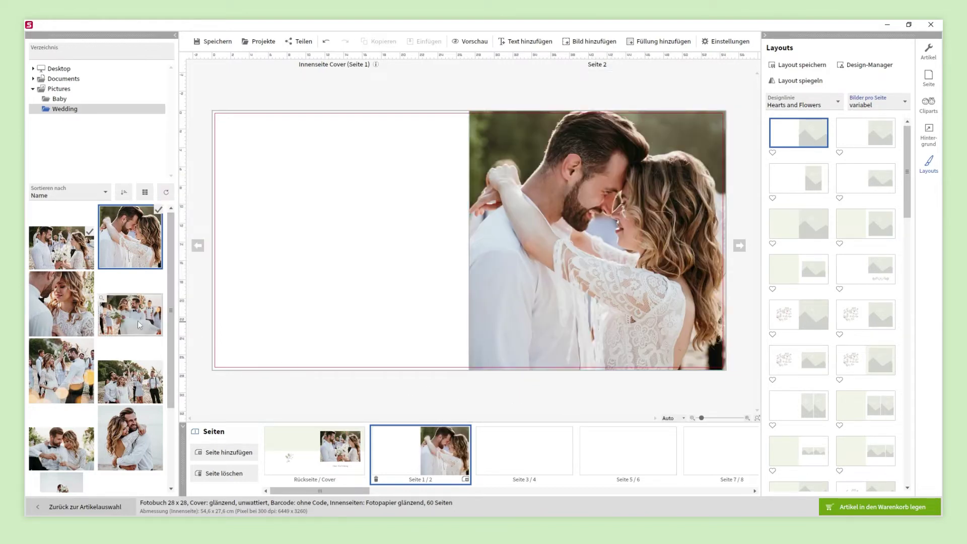
left_click_drag(68, 305, 588, 238)
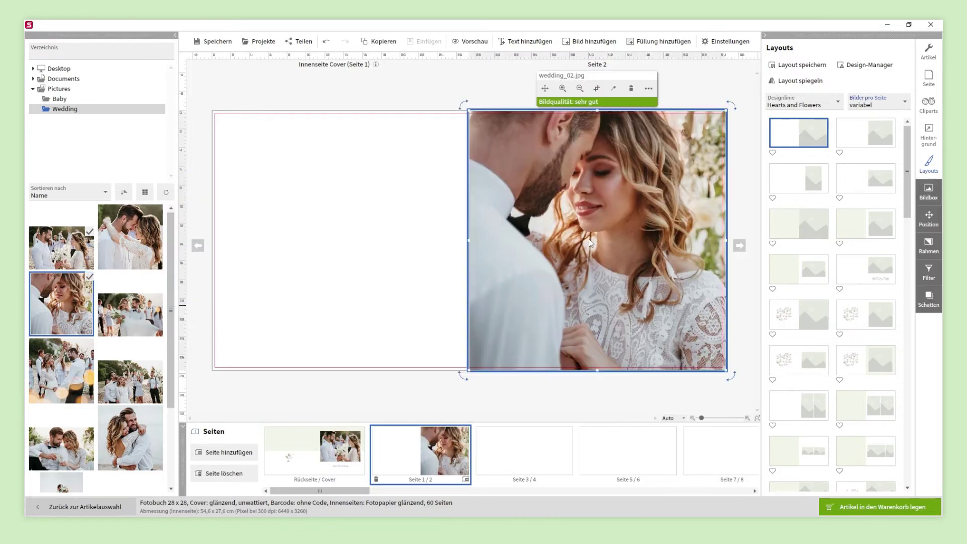
left_click(549, 389)
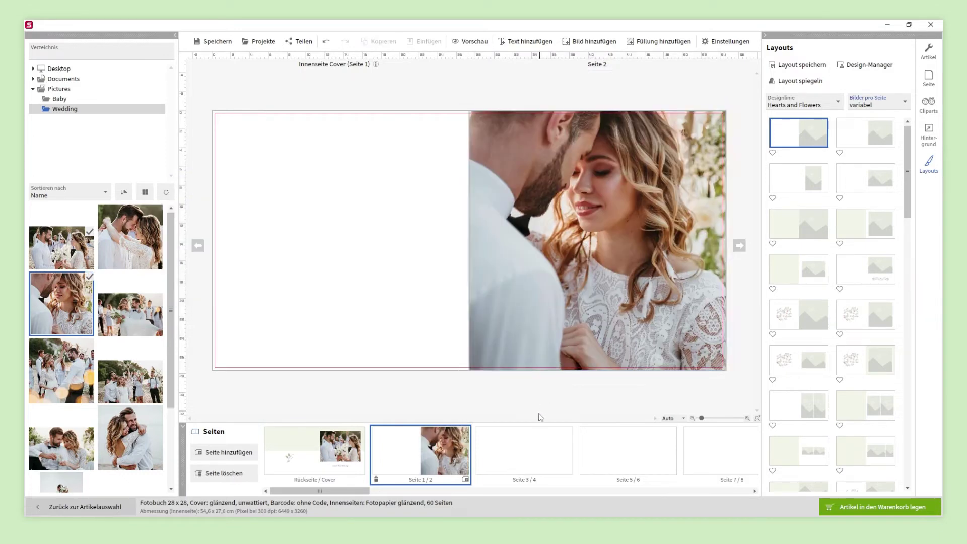
- Fill pages 3/4 with the three photos of the couple among their guests, and pages 5/6 with the champagne toast photo
left_click(533, 451)
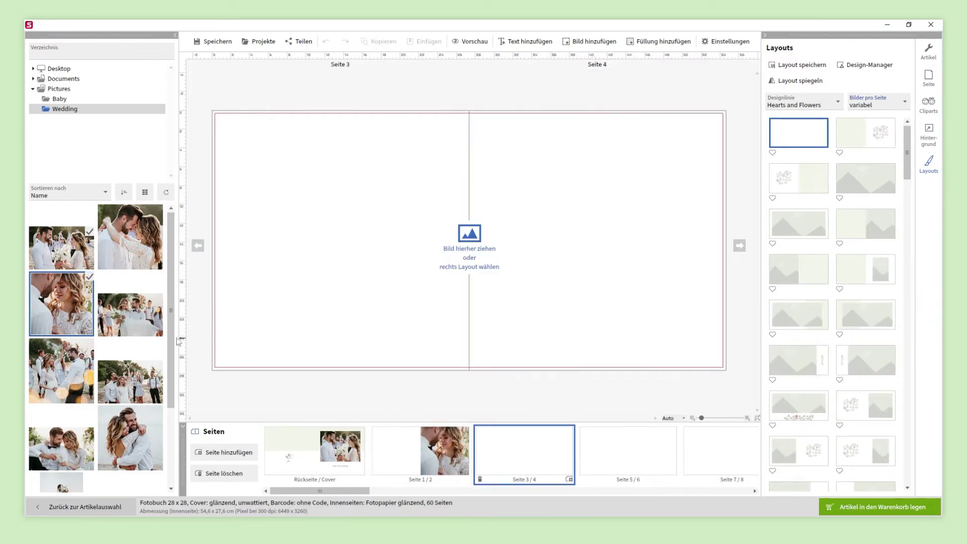
left_click_drag(130, 314, 203, 221)
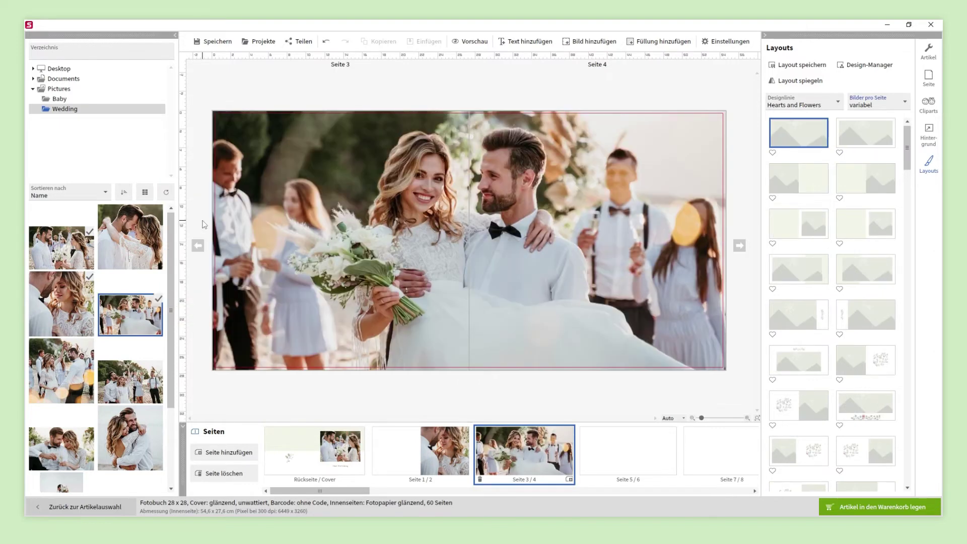
left_click_drag(61, 368, 207, 219)
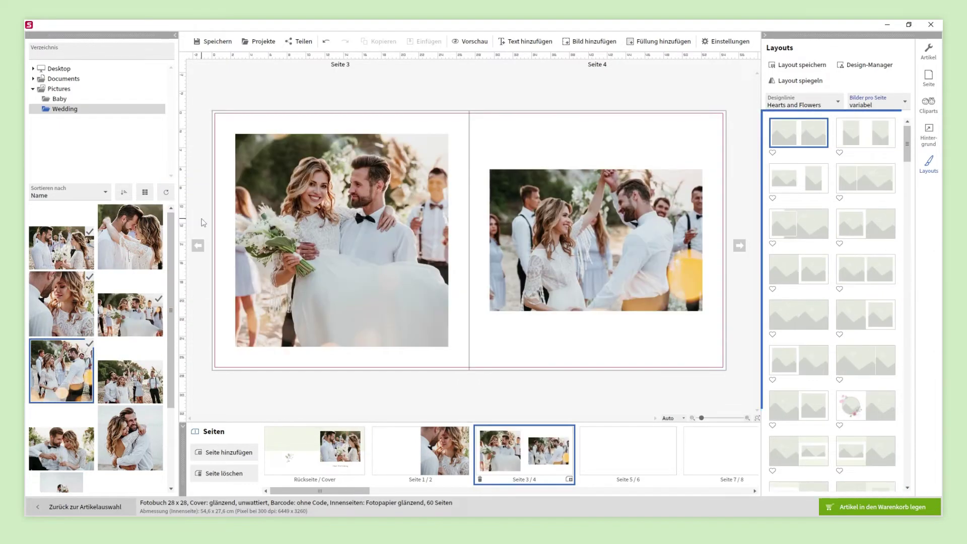
left_click_drag(142, 363, 207, 225)
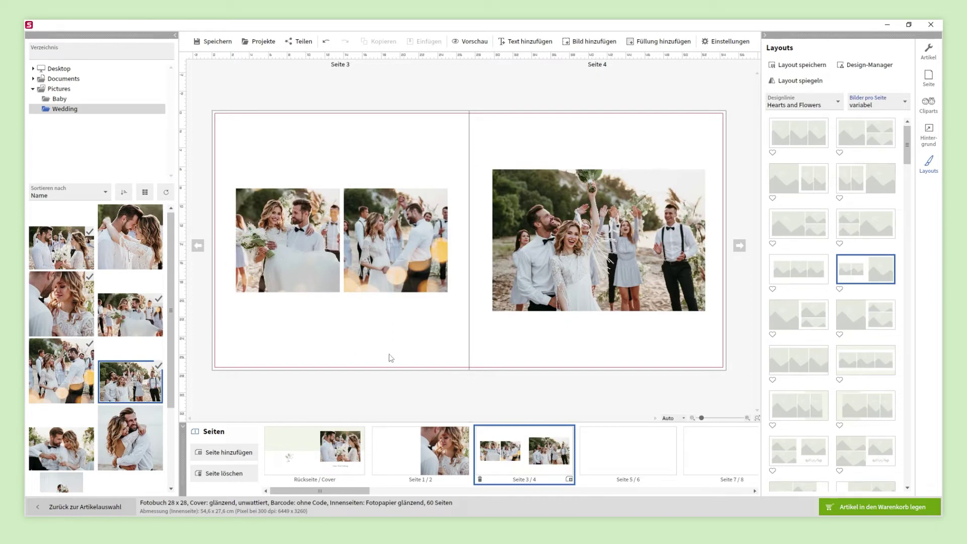
left_click(605, 440)
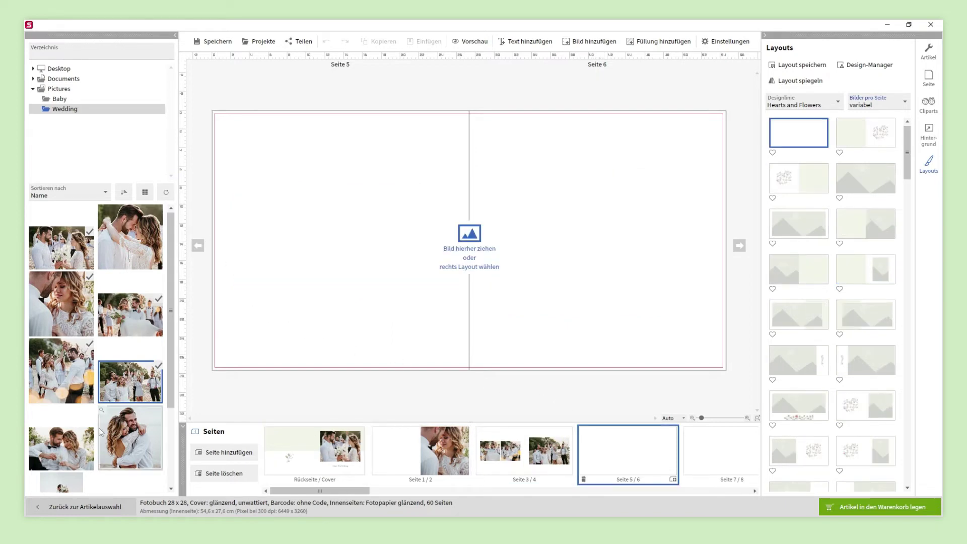
left_click_drag(71, 446, 200, 264)
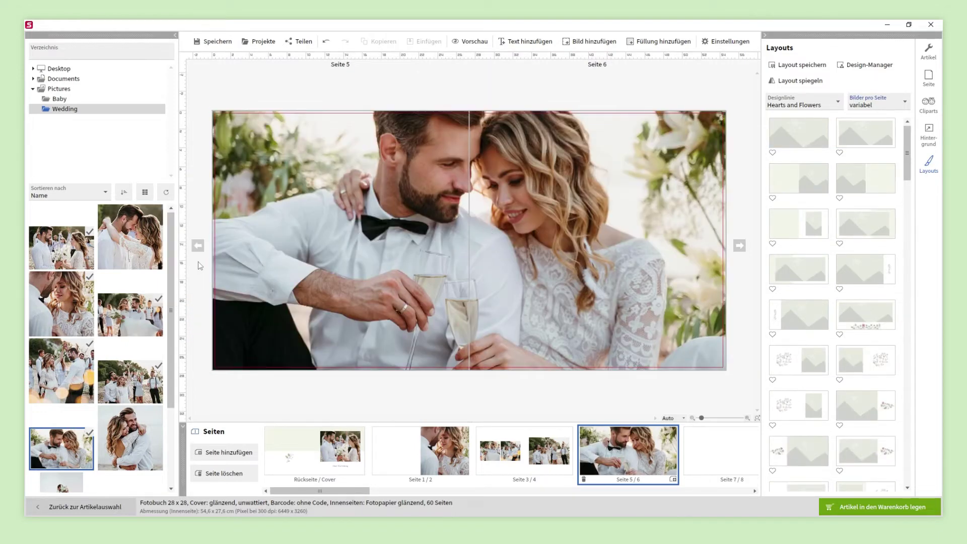
- Place the hugging couple photo wedding_07.jpg on page 7 and the standing couple photo wedding_8.jpg on page 8
left_click(696, 451)
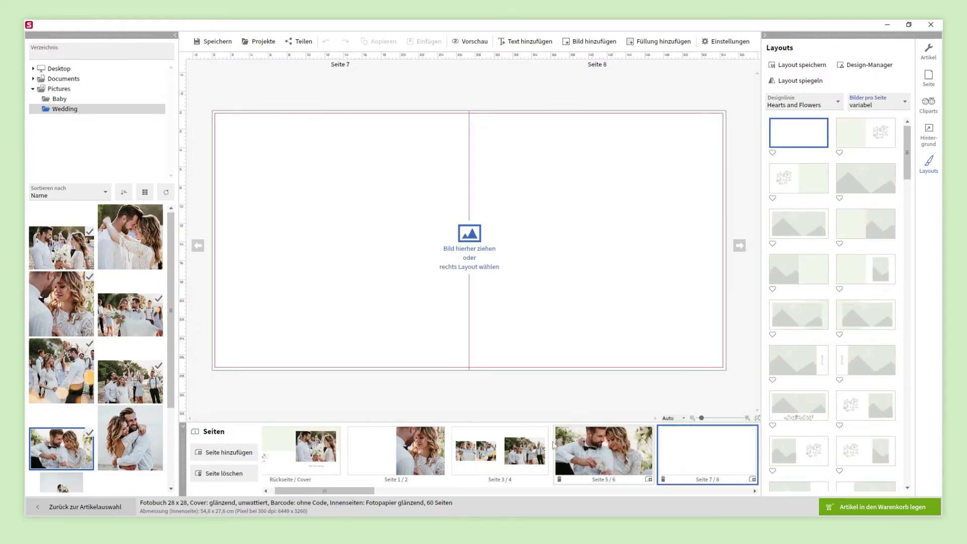
left_click_drag(130, 437, 196, 300)
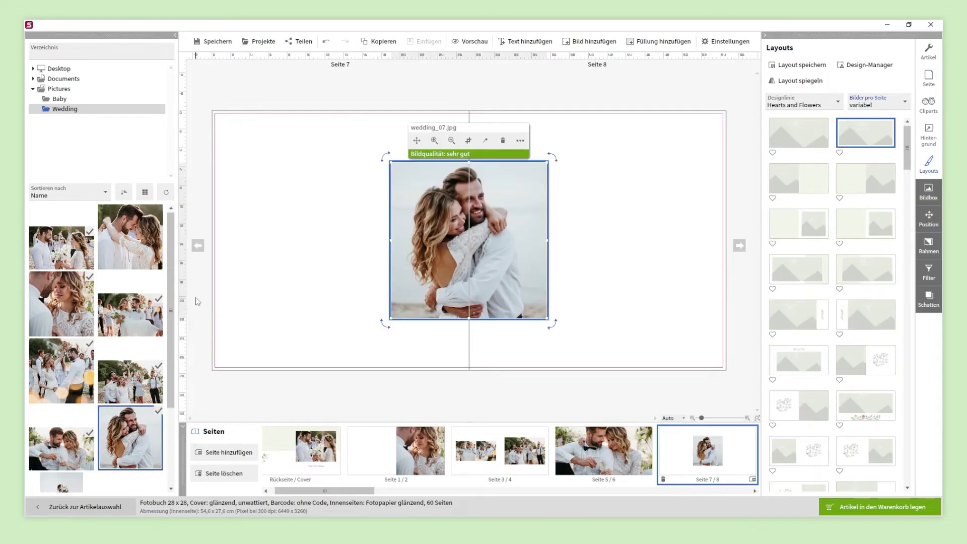
left_click_drag(477, 254, 346, 249)
left_click_drag(83, 478, 206, 293)
left_click_drag(429, 286, 562, 283)
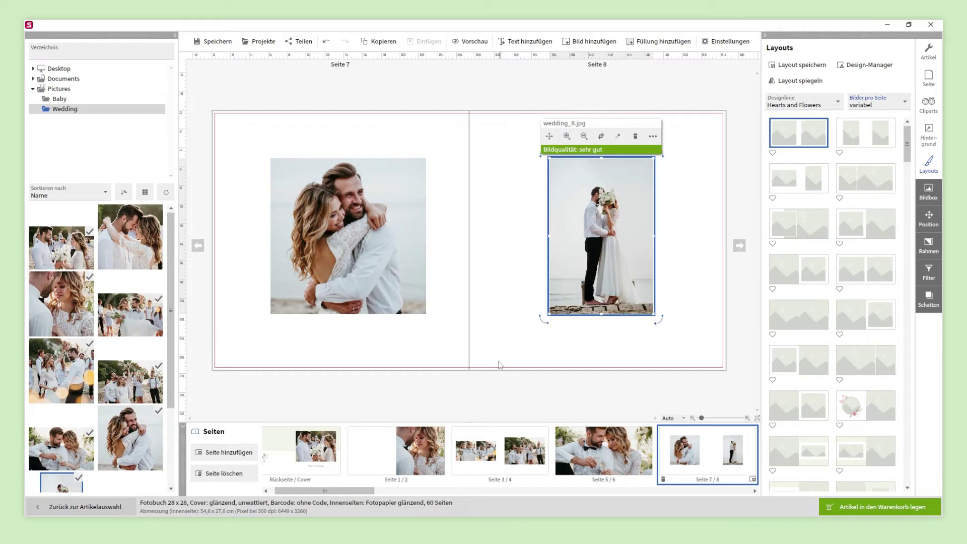
left_click(486, 390)
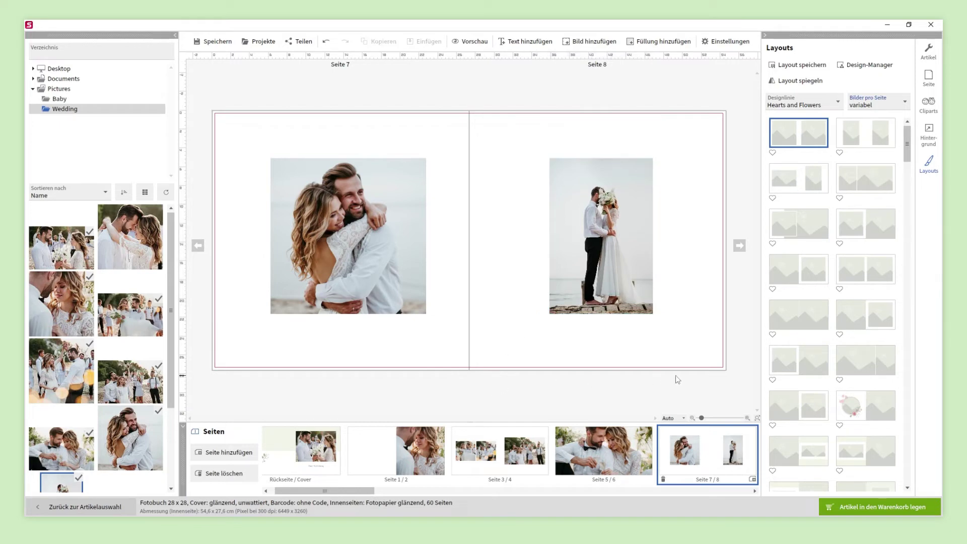
- Apply the borderless layout with one wide and one narrow photo to pages 7/8 and mirror the layout
left_click(859, 366)
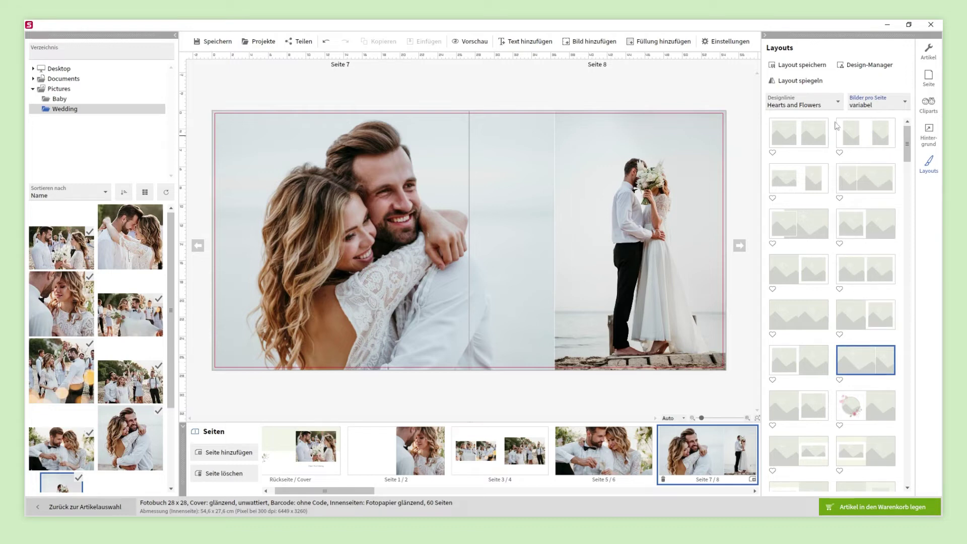
left_click(835, 104)
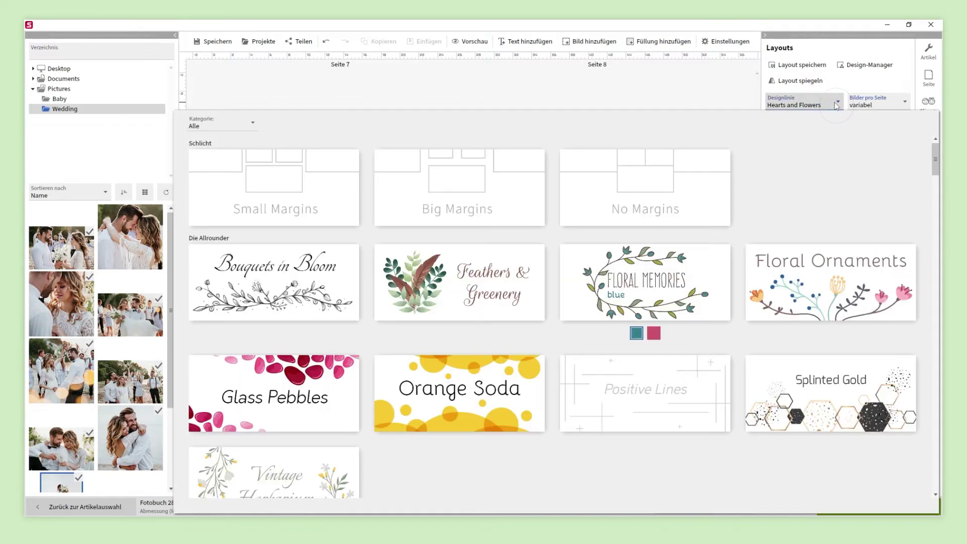
left_click(745, 84)
left_click(789, 81)
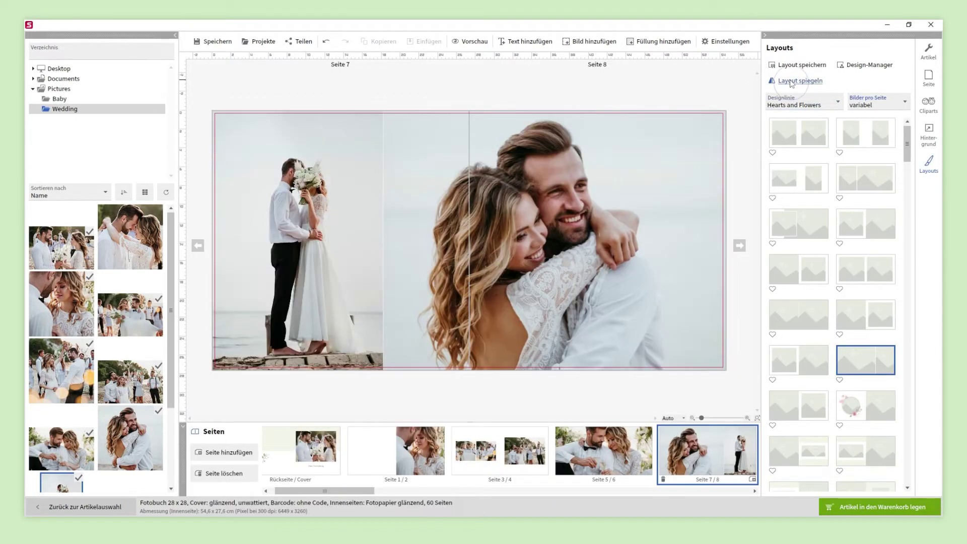
- Mirror the layout of pages 7/8 again, then flip the wedding_8.jpg photo horizontally and enlarge and reposition it within its frame
left_click(790, 81)
left_click(623, 236)
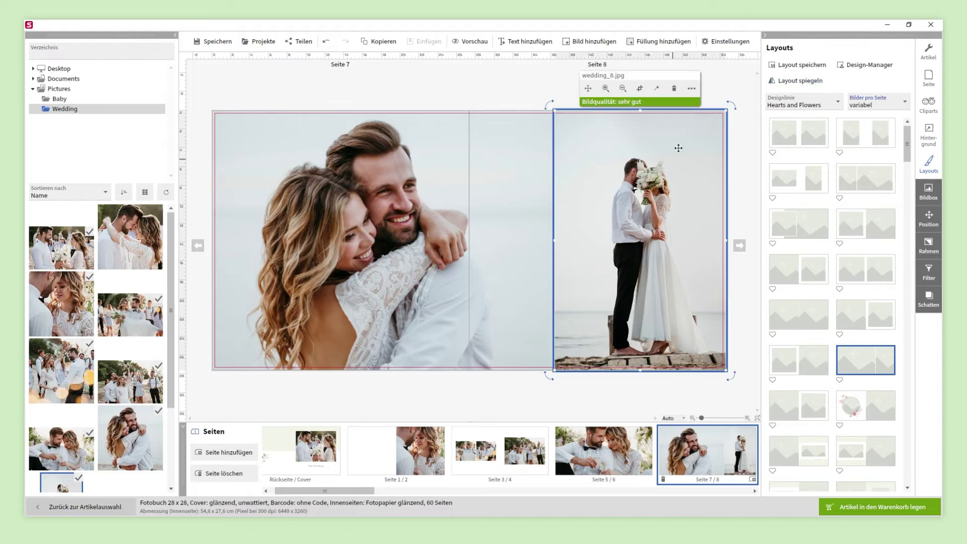
left_click(692, 89)
left_click(700, 107)
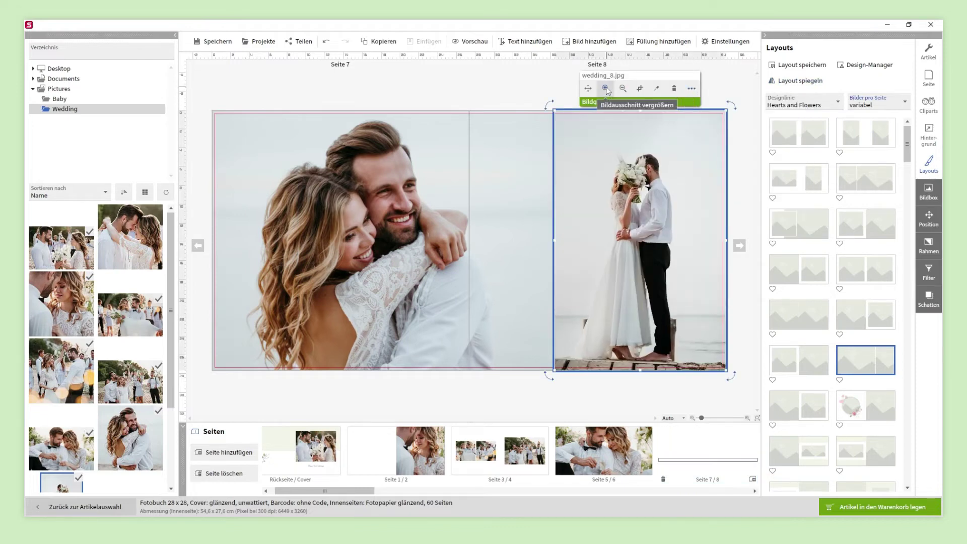
left_click_drag(645, 223, 645, 214)
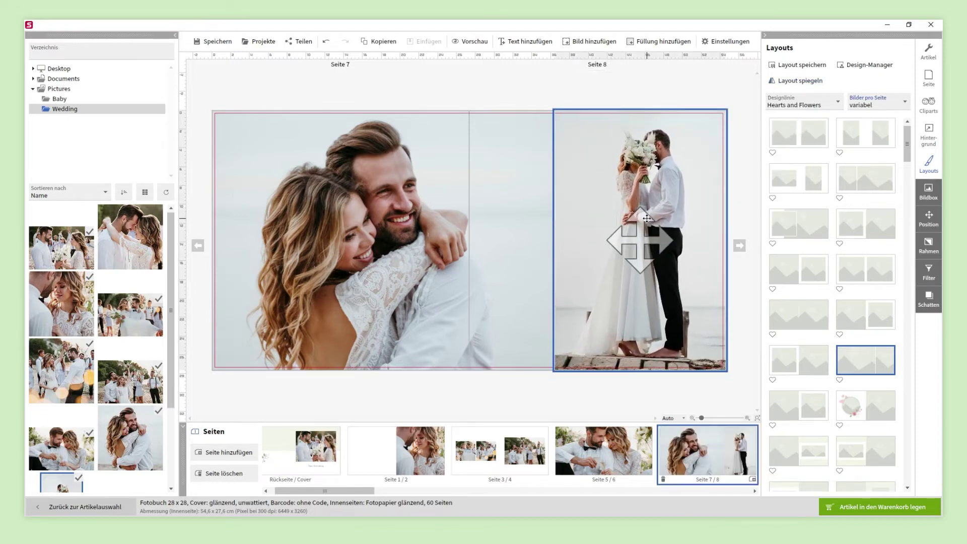
left_click(663, 387)
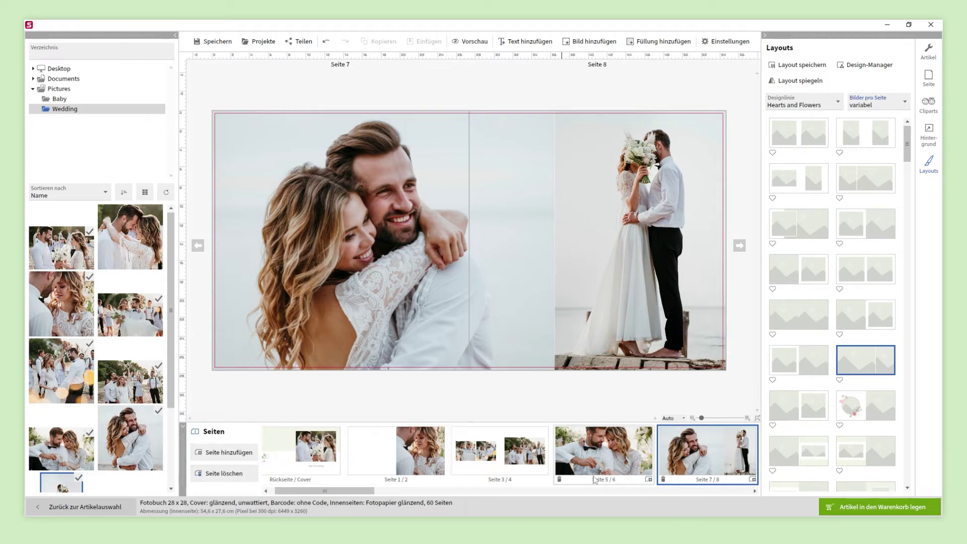
- Move the page 7/8 spread ahead of pages 5/6 in the page order
left_click_drag(714, 455, 565, 458)
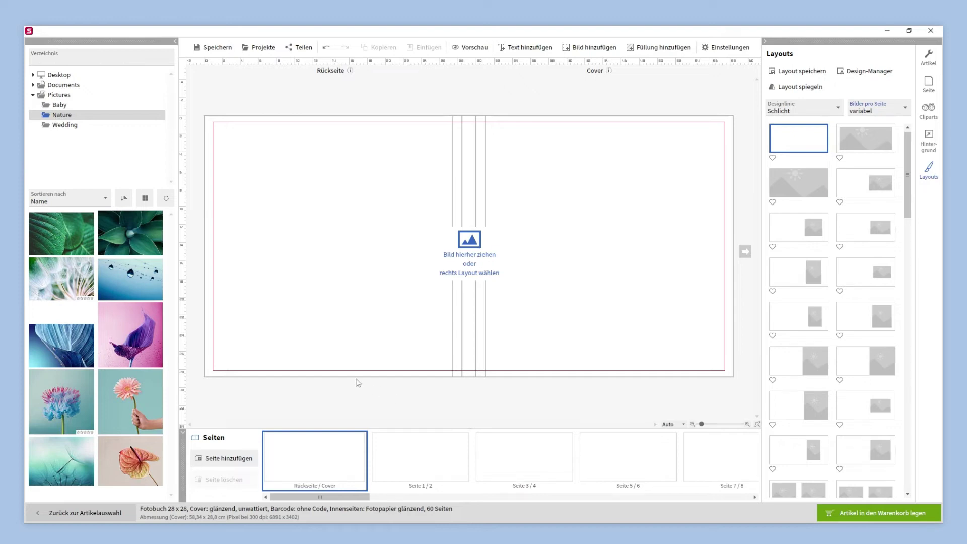
- Place the leaf photo Portfolio_01.jpg on the back cover and stretch it across the spine onto the front cover at full page height
left_click_drag(78, 236, 333, 218)
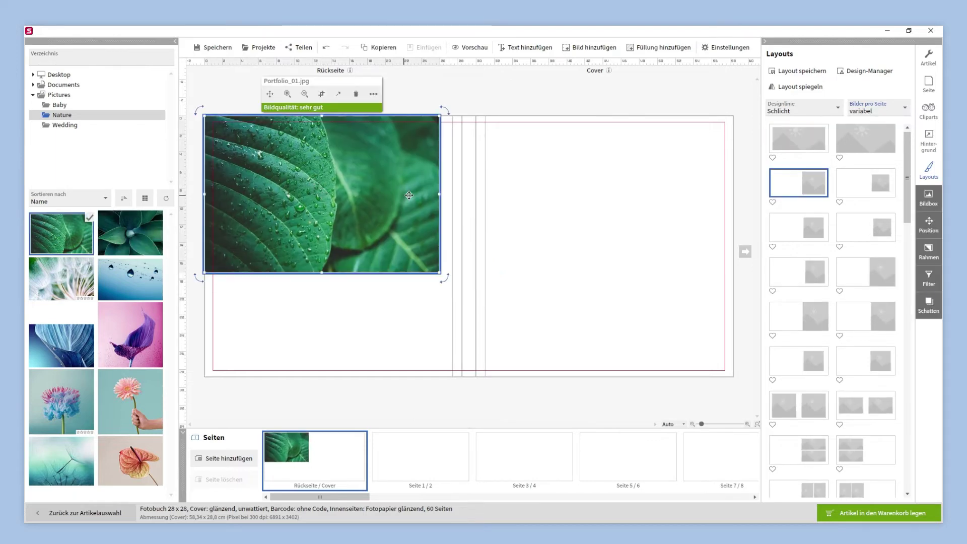
left_click_drag(440, 194, 532, 193)
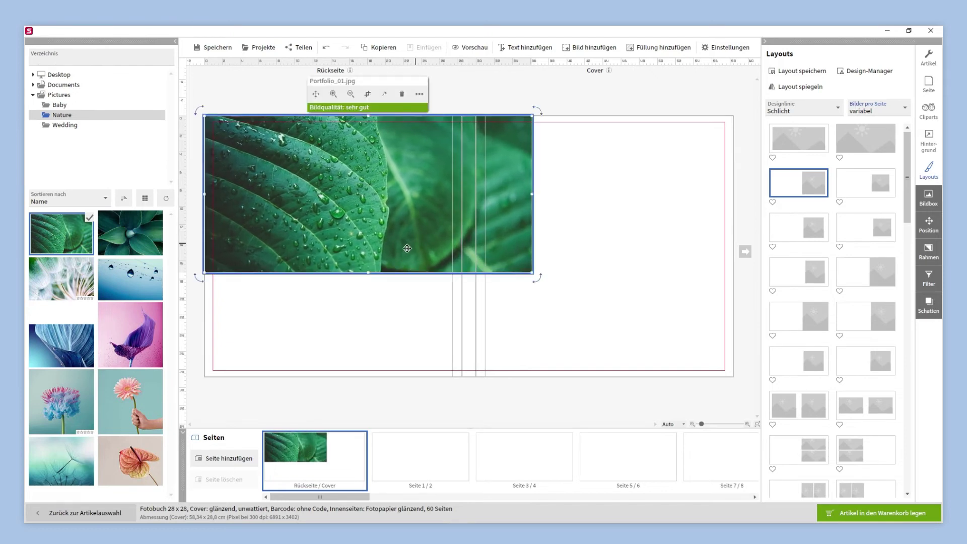
left_click_drag(367, 273, 360, 376)
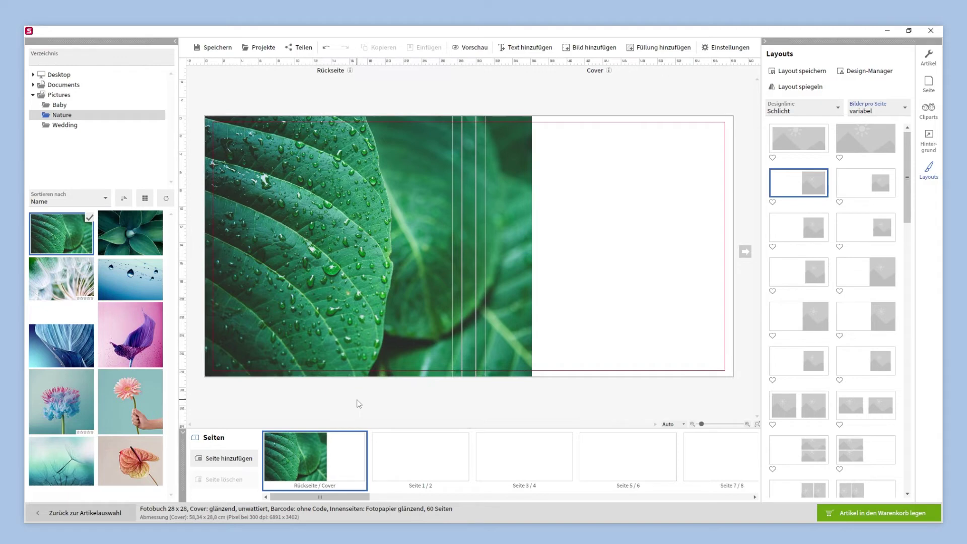
- Place the succulent photo Portfolio_02.jpg on the front cover and set the page grid to 2 cm
left_click_drag(148, 241, 598, 240)
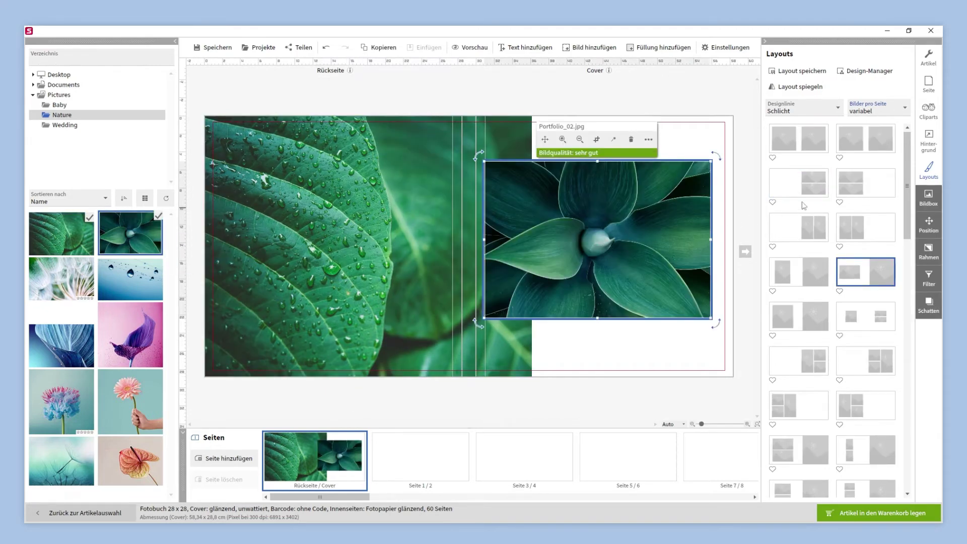
left_click(930, 86)
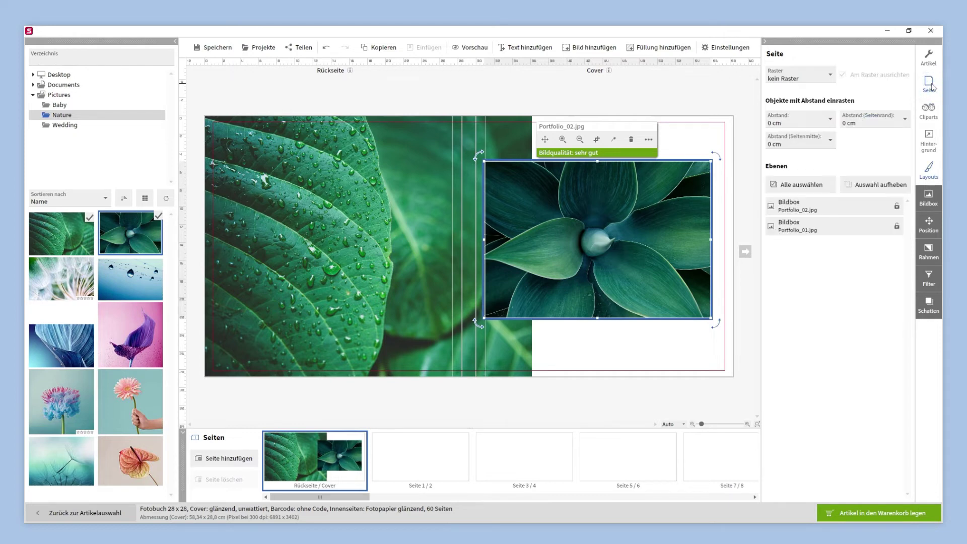
left_click(826, 76)
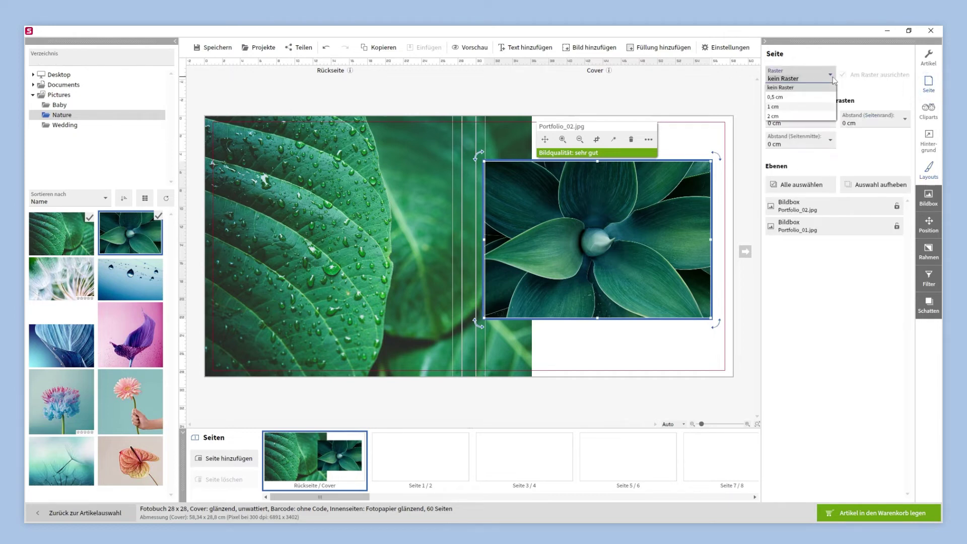
left_click(817, 120)
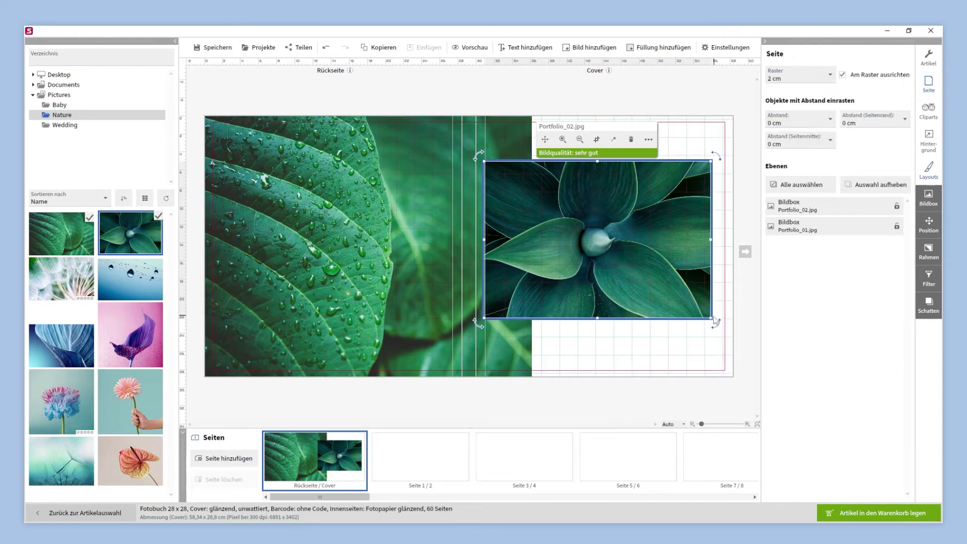
- Shrink the succulent photo and align it to the grid so it overlaps the leaf photo's edge, and set the grid to kein Raster
left_click_drag(711, 319, 705, 308)
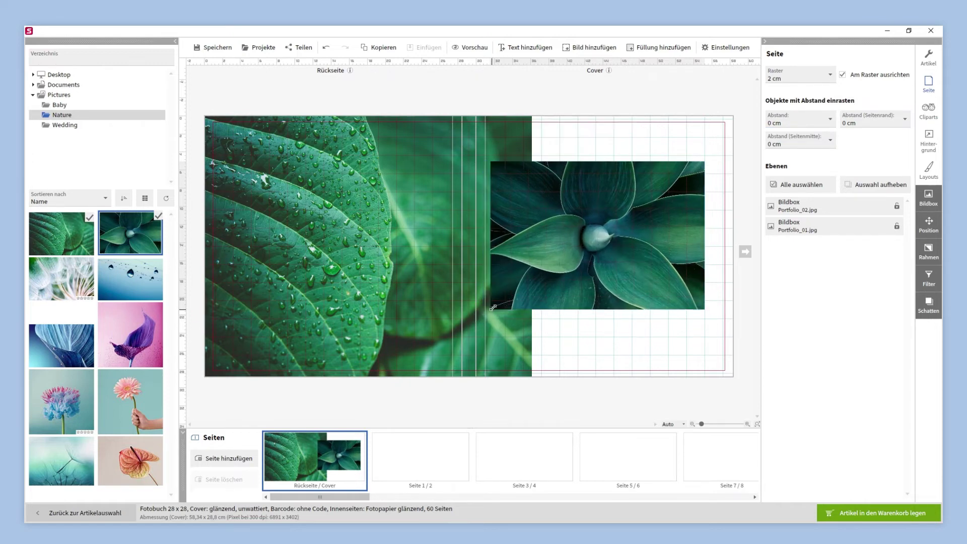
left_click_drag(554, 279, 565, 274)
left_click(742, 283)
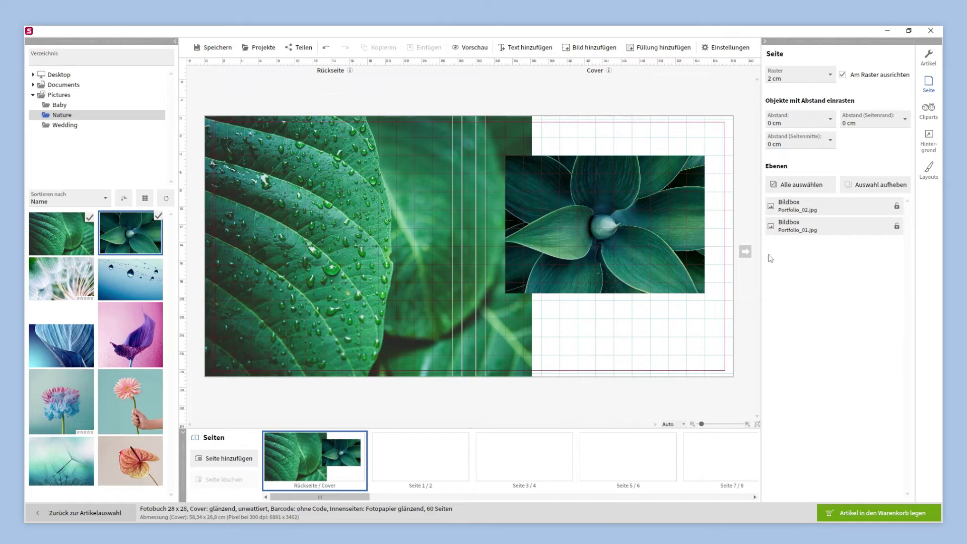
left_click(830, 78)
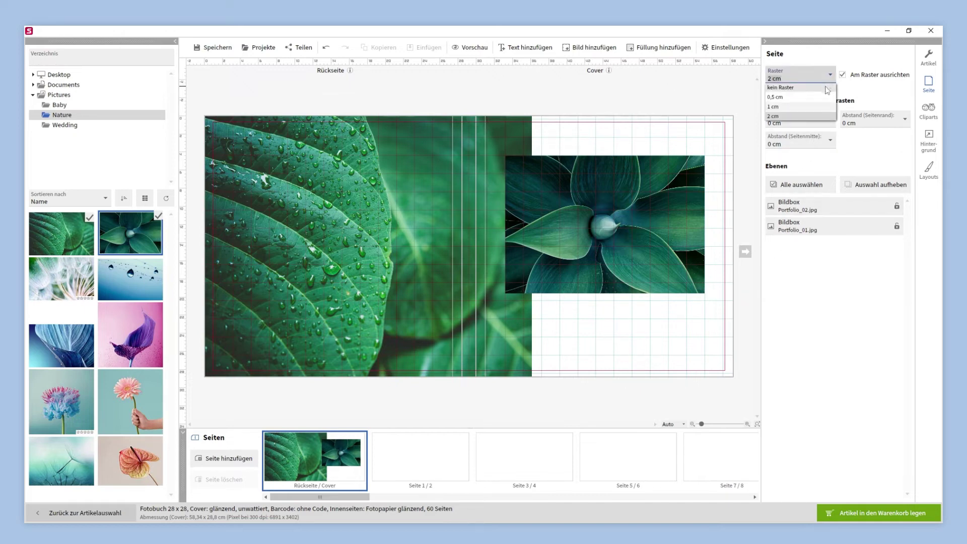
left_click(826, 88)
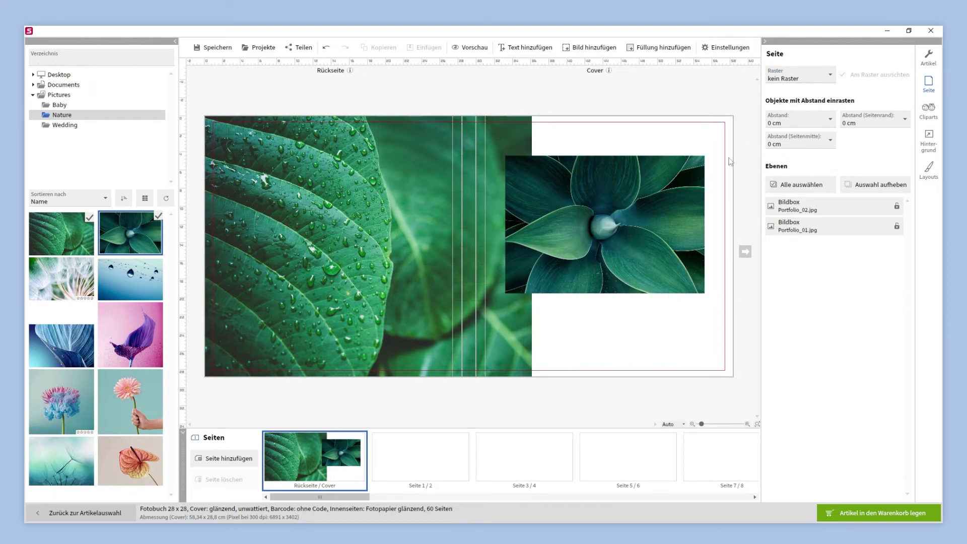
- Give the succulent photo a plain rectangular white frame with a thickness of 0,2 cm
left_click(679, 191)
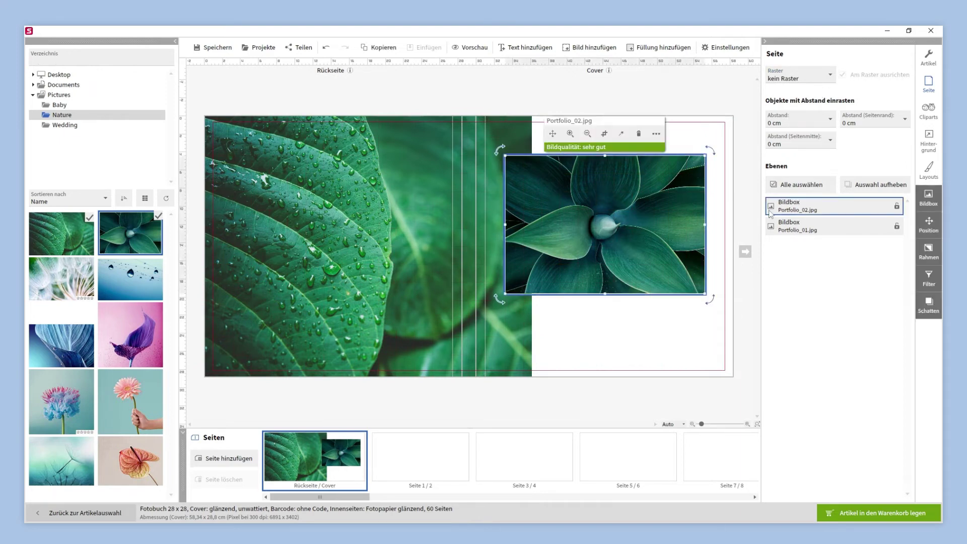
left_click(937, 258)
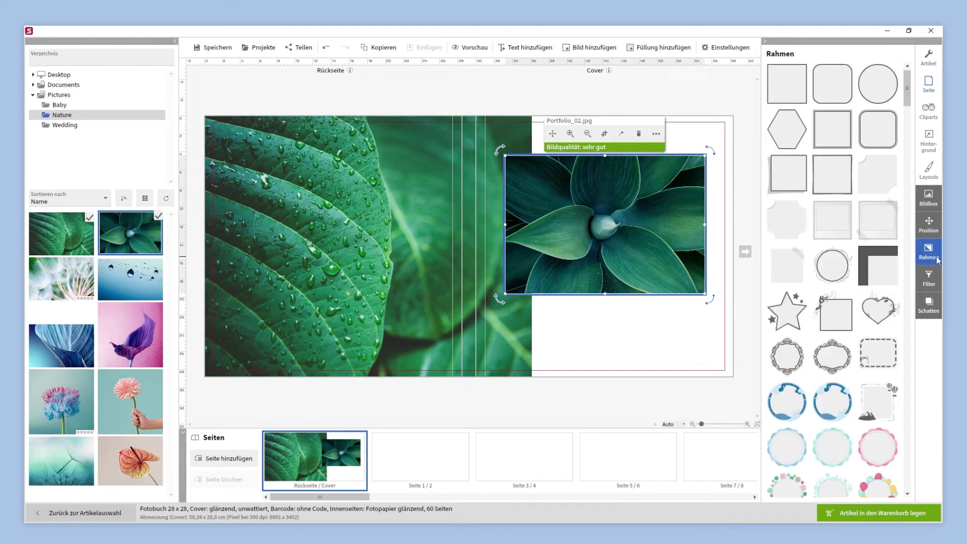
left_click(787, 84)
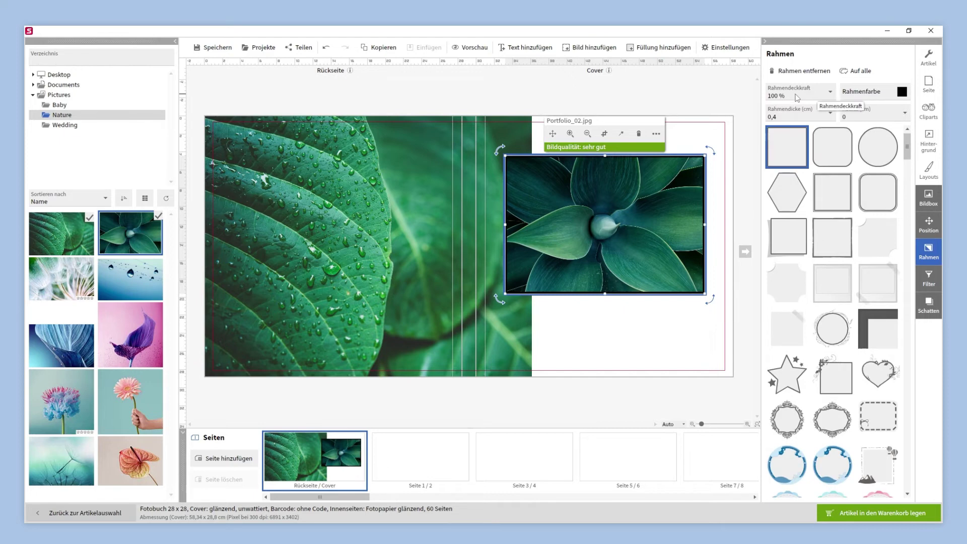
left_click(902, 91)
left_click(813, 119)
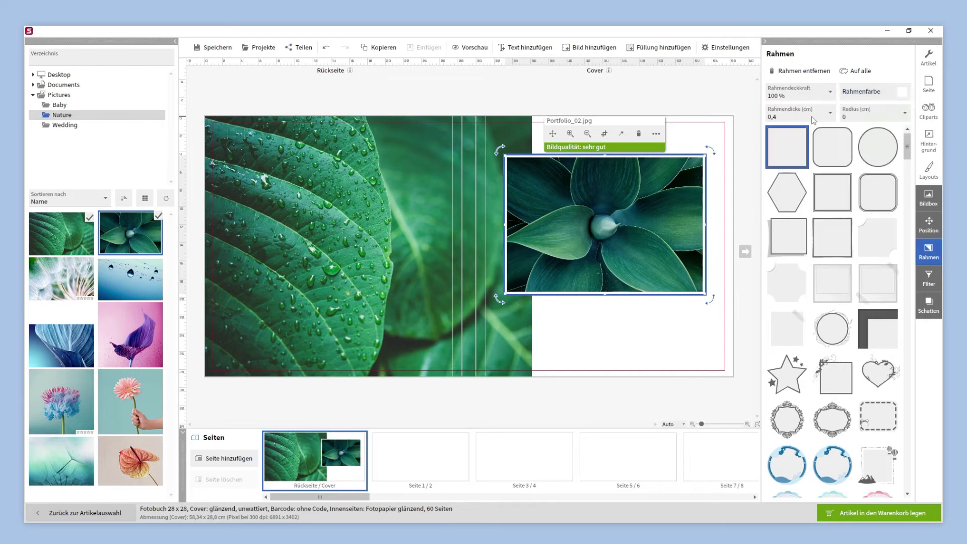
key("BackSpace")
type("2")
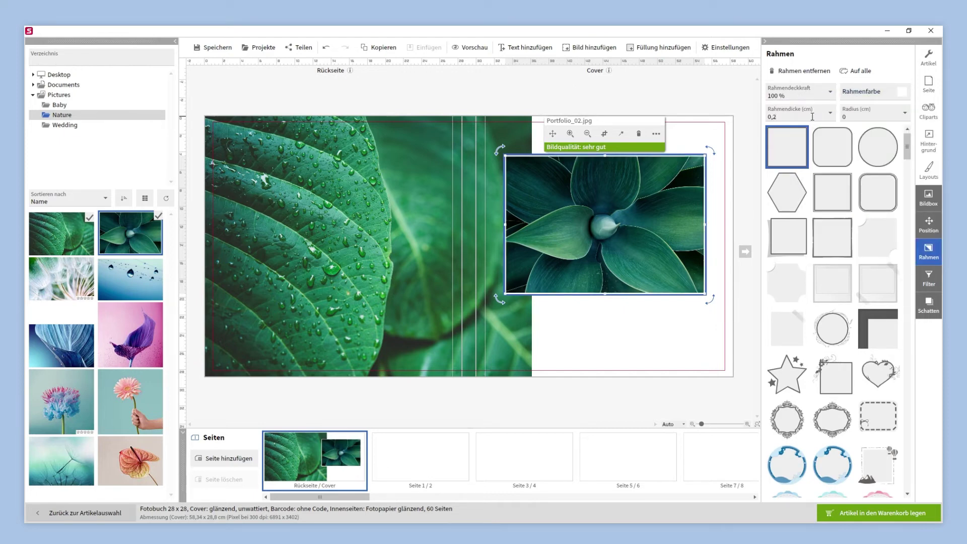
left_click(750, 173)
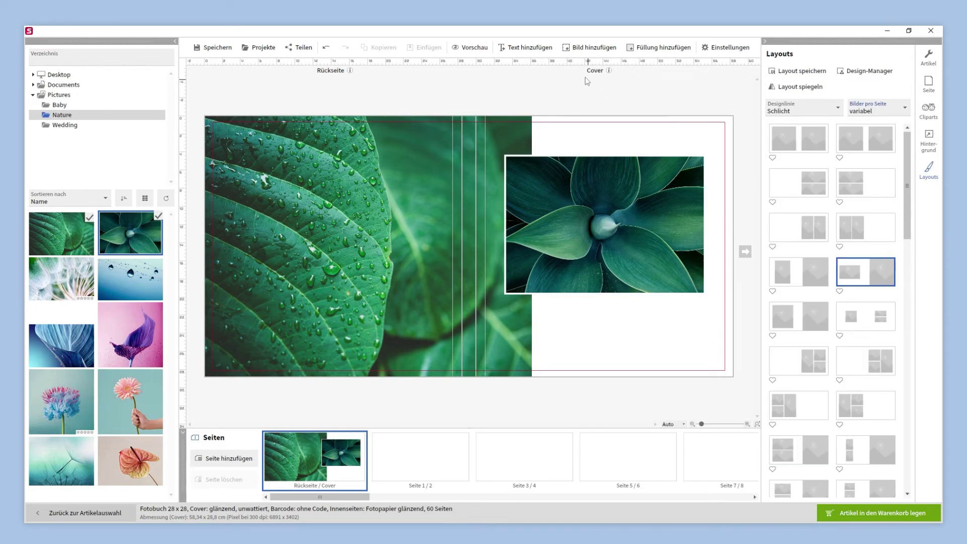
- Add the text "Natur" to the front cover beneath the lower right corner of the succulent photo
left_click(546, 48)
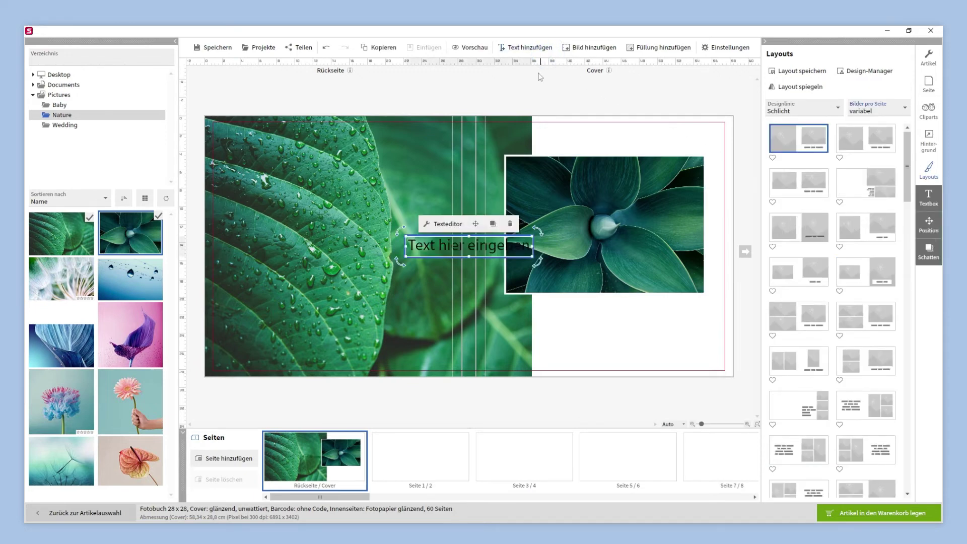
left_click_drag(483, 244, 659, 315)
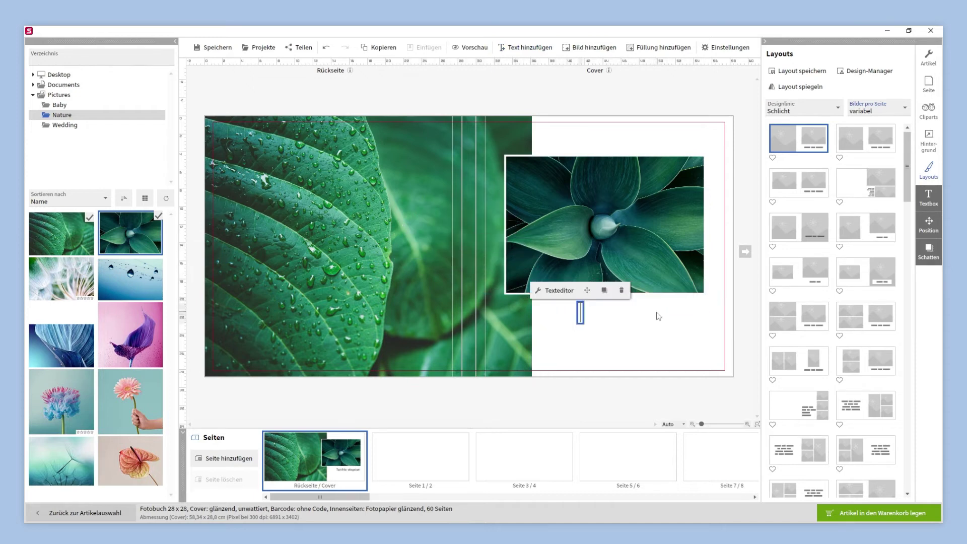
type("Natur")
left_click_drag(599, 313, 684, 310)
- Set the "Natur" title to Source Sans Pro Light at 48 pt
left_click(927, 198)
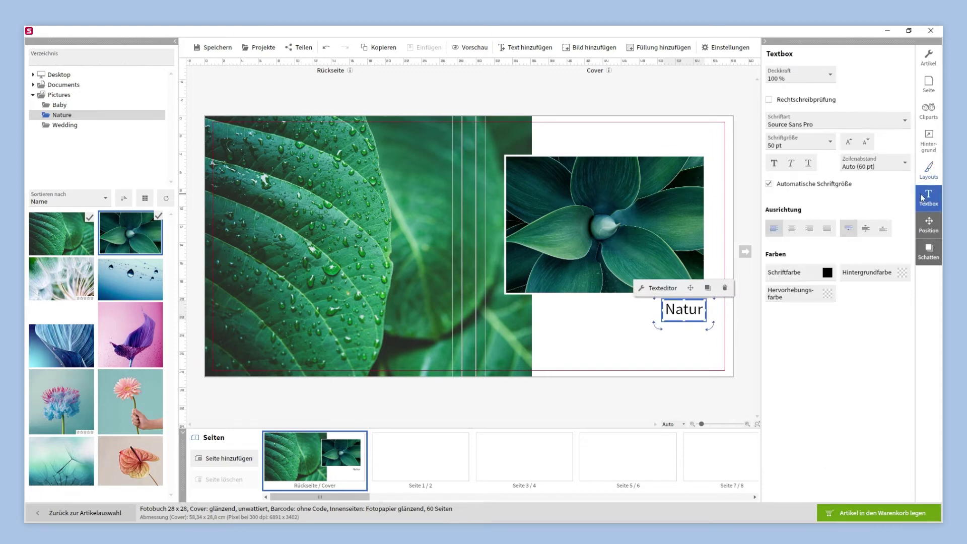
left_click(905, 121)
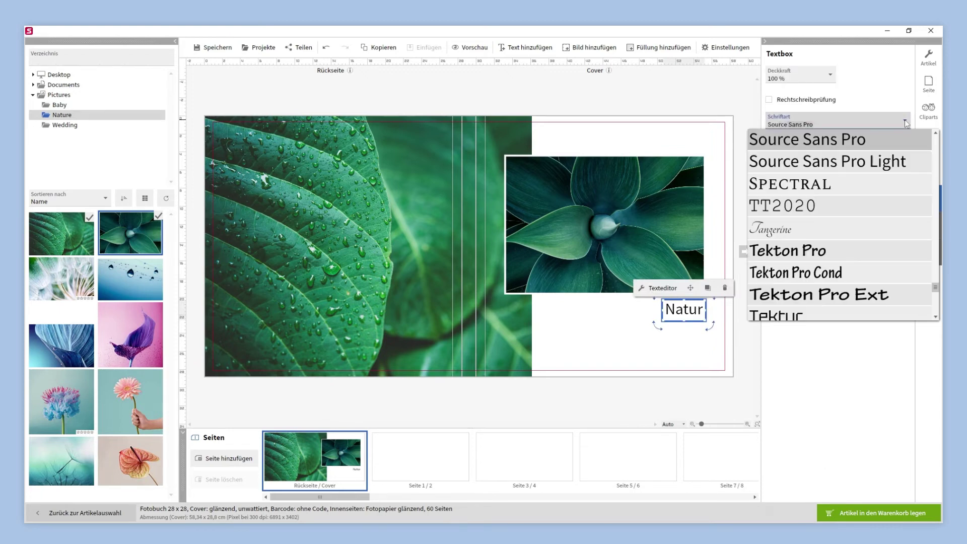
left_click(895, 144)
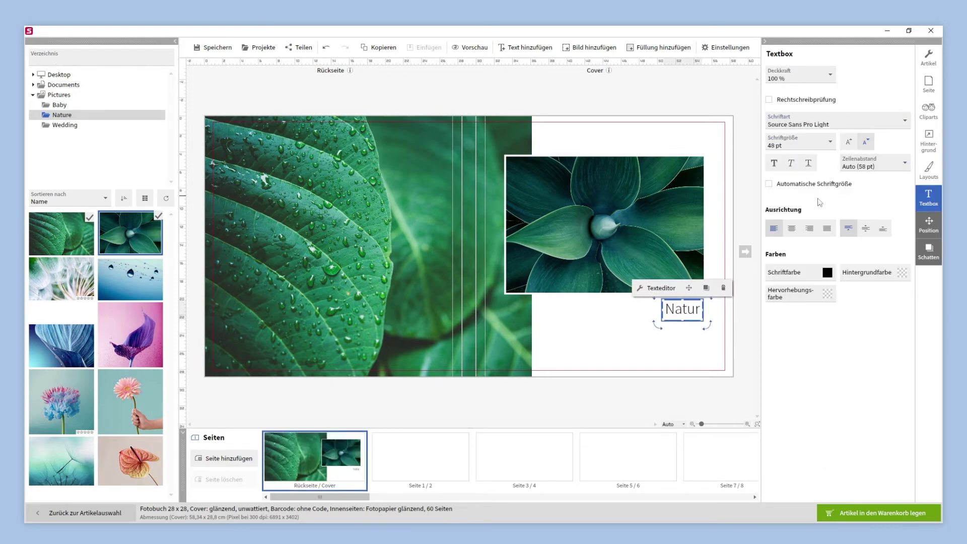
left_click(746, 295)
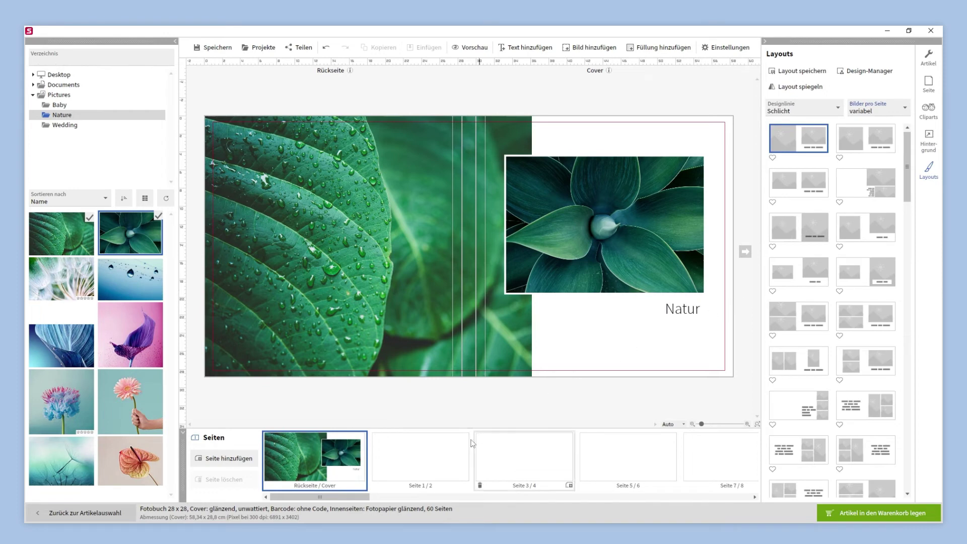
- Try the recently used light teal colour and light blue gradient as the background of pages 1/2
left_click(456, 456)
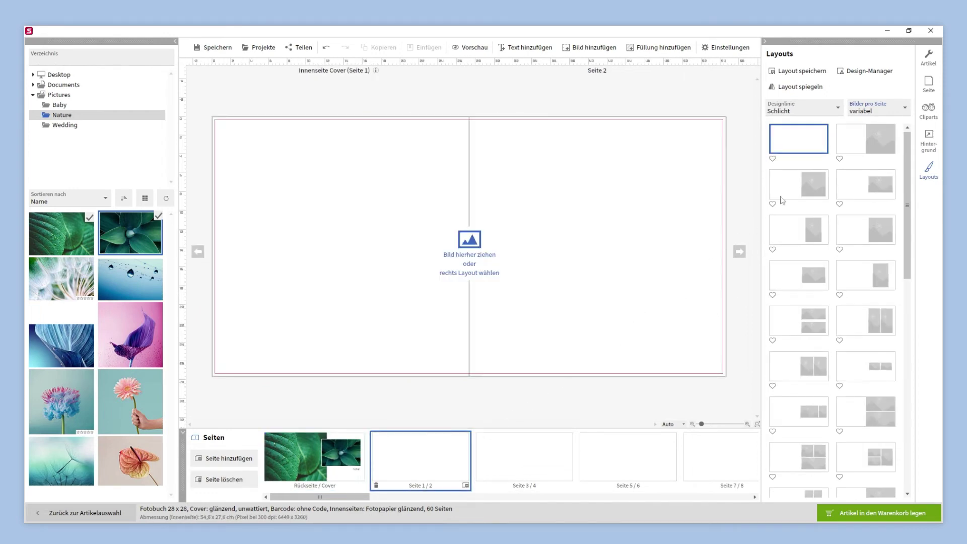
left_click(928, 144)
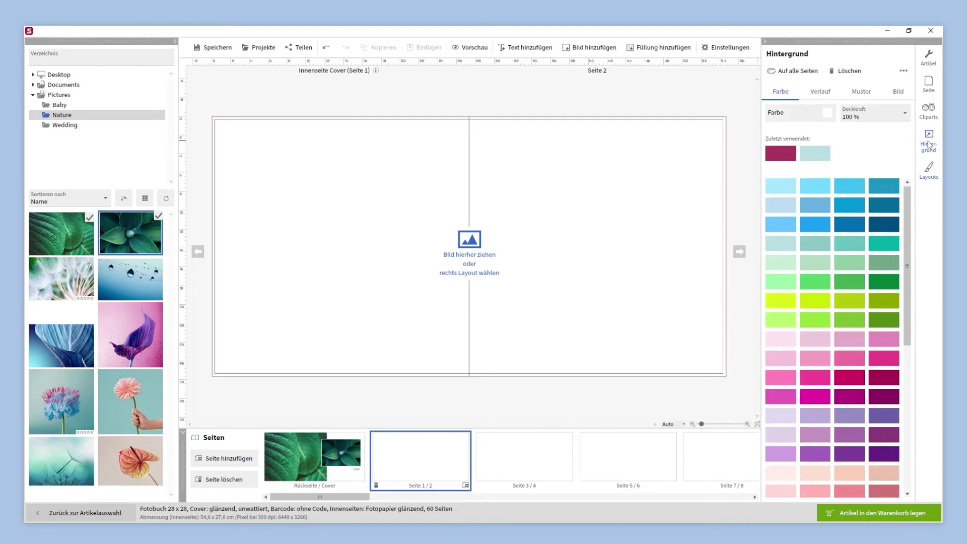
left_click(815, 153)
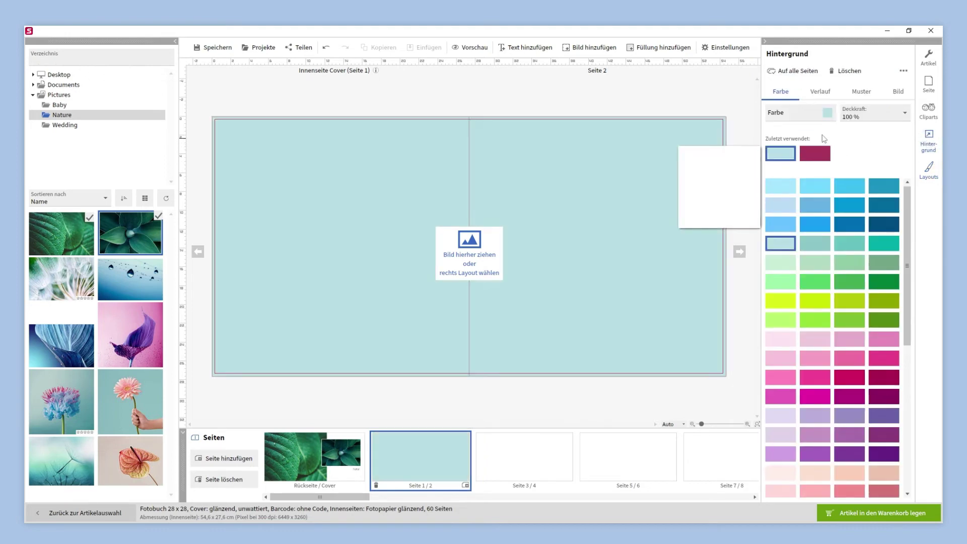
left_click(821, 92)
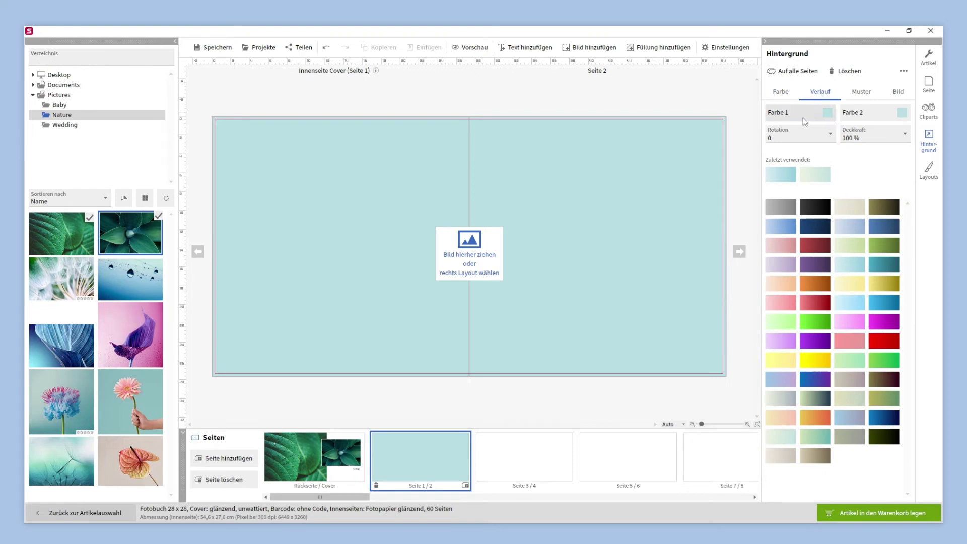
left_click(780, 174)
- Try the recently used light grey pattern as the background of pages 1/2, and delete the background
left_click(862, 92)
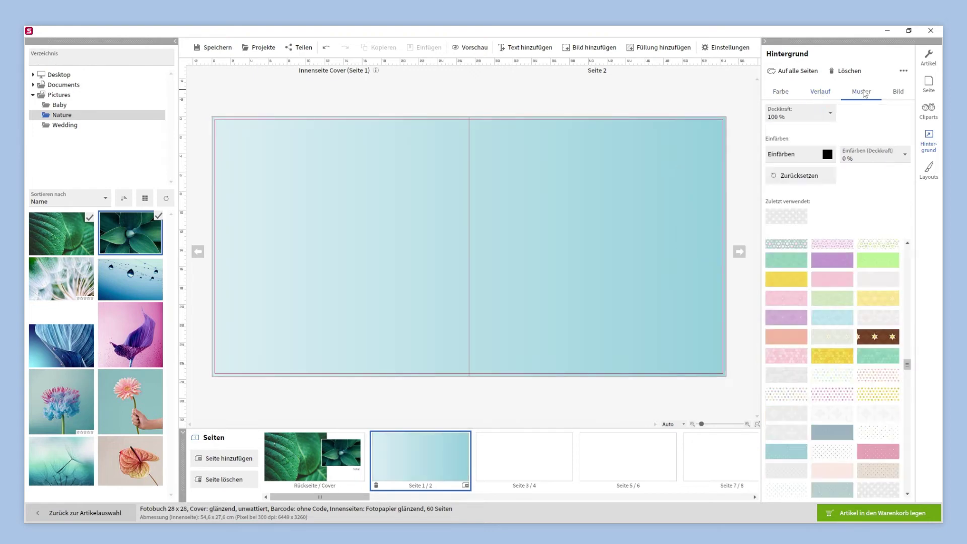
left_click(787, 215)
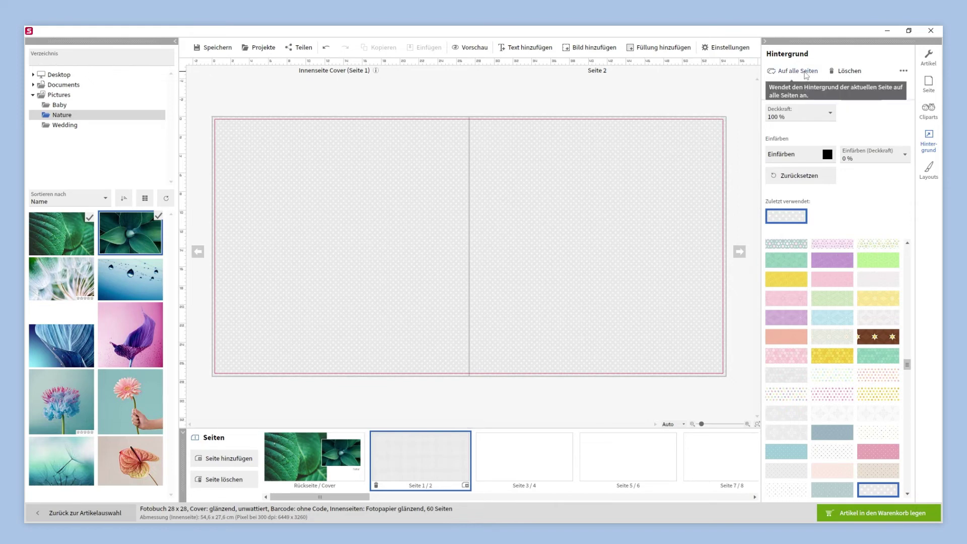
left_click(846, 75)
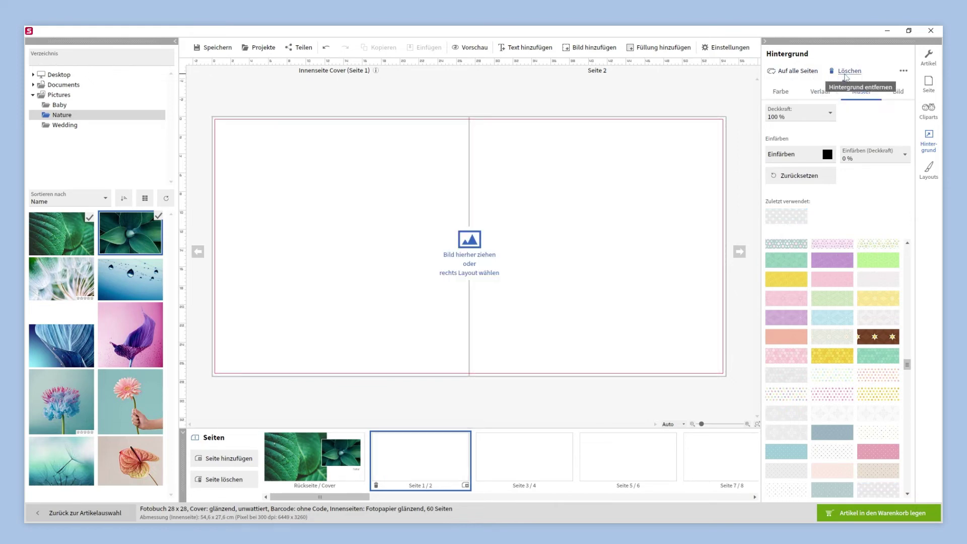
- Apply the layout with one full-page photo on page 2 to pages 1/2 and fill it with the dandelion photo Portfolio_03.jpg
left_click(928, 170)
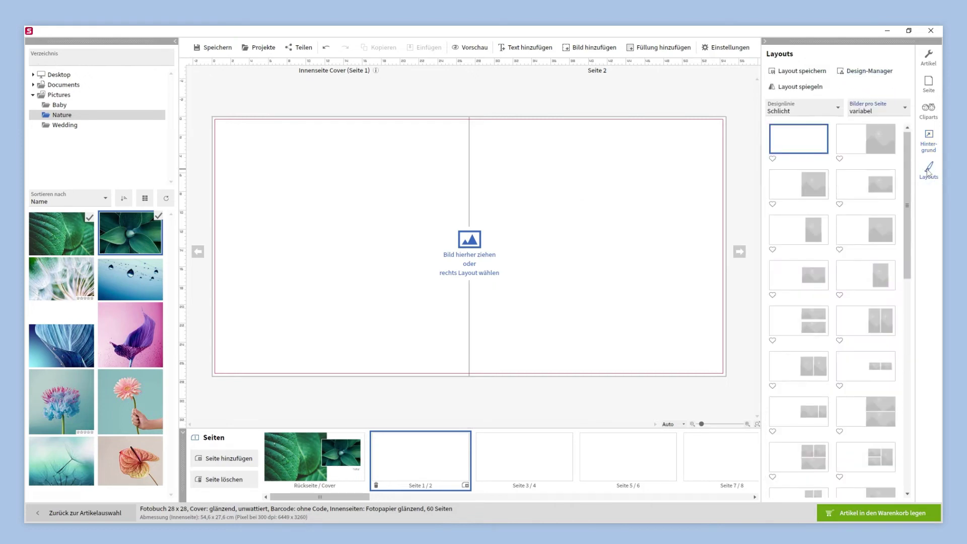
left_click(881, 141)
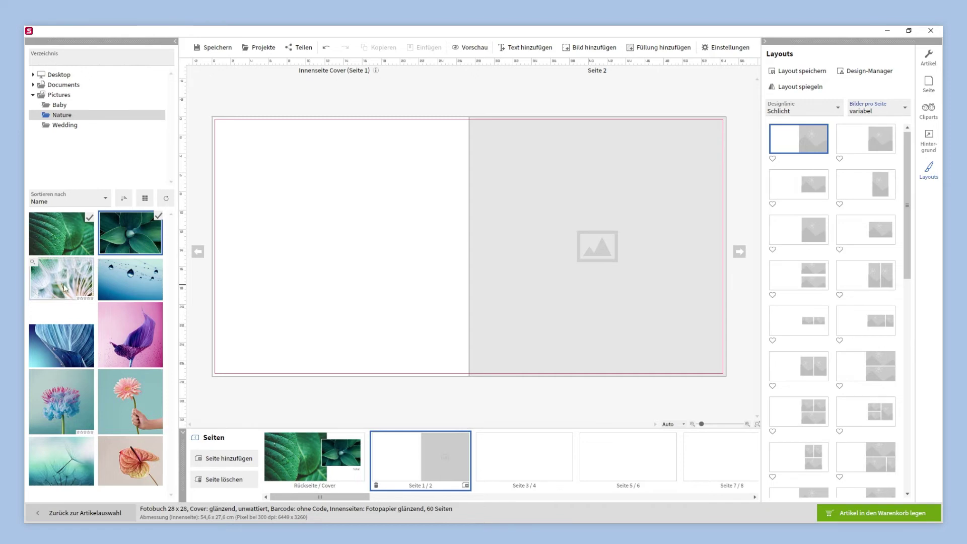
left_click_drag(64, 288, 578, 247)
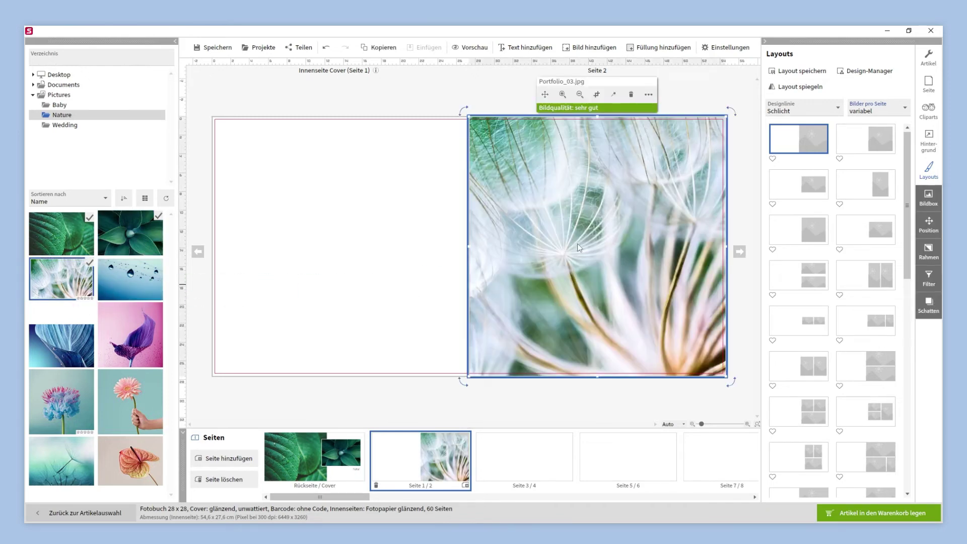
- Set the saturation of the dandelion photo on page 2 to 130
left_click(927, 280)
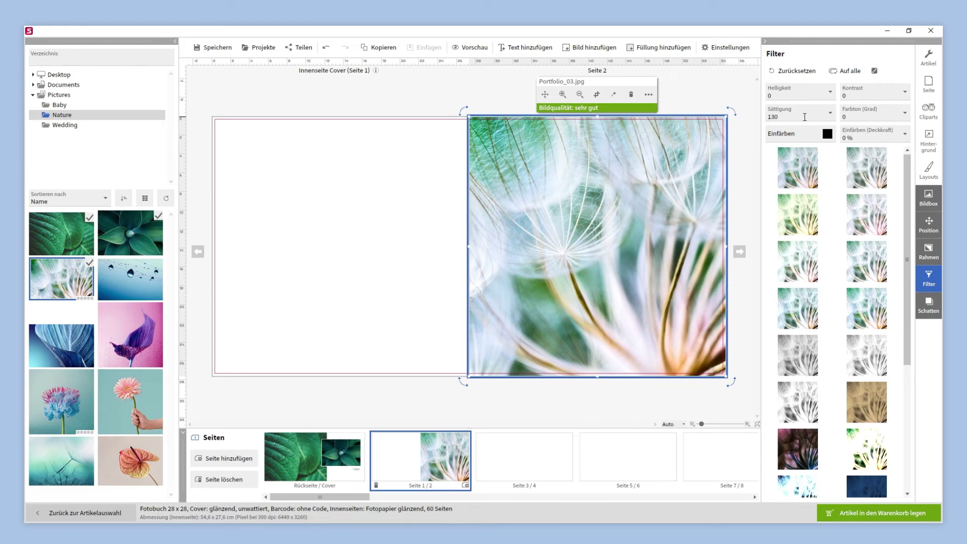
left_click(746, 175)
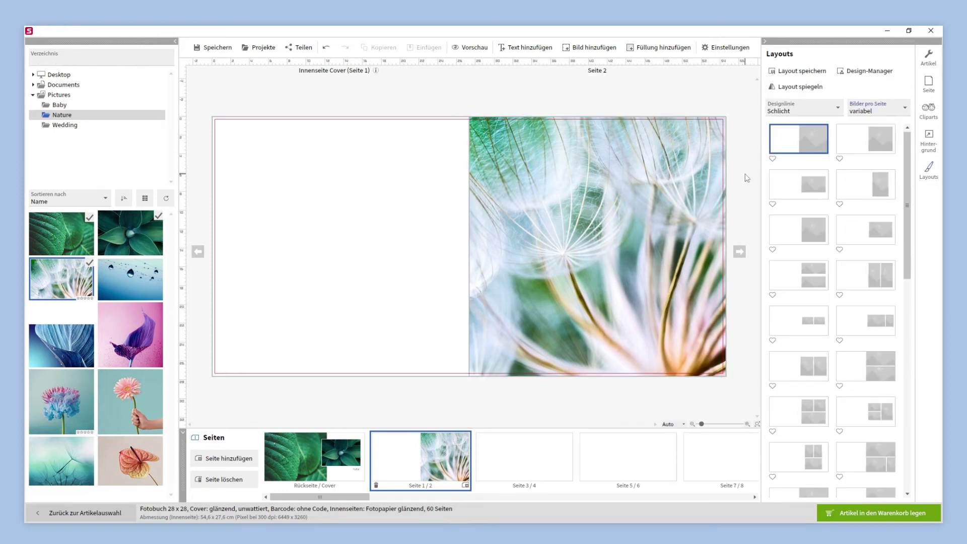
- Apply a three-photo layout to pages 3/4 with two stacked boxes on page 3 beside one large box spanning the fold
left_click(524, 448)
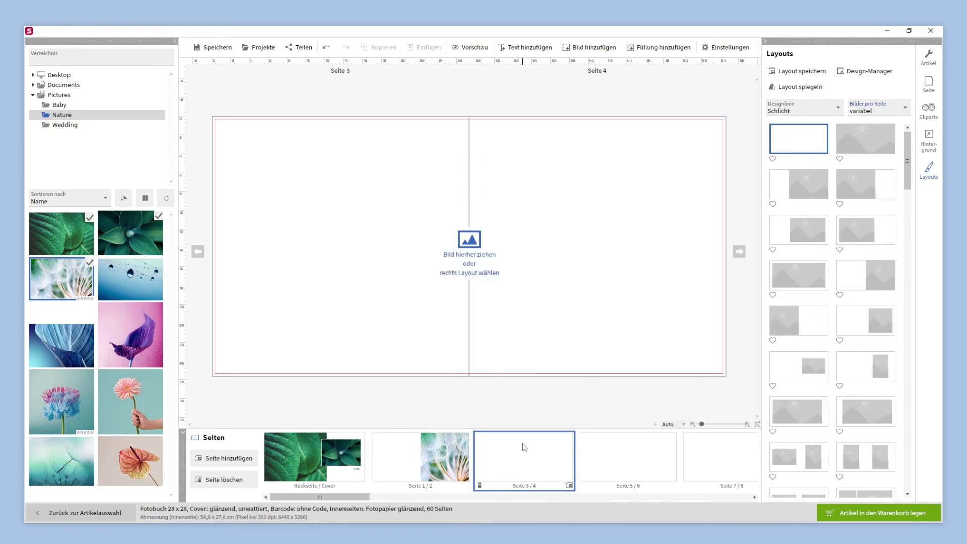
left_click_drag(906, 176, 905, 227)
left_click(860, 347)
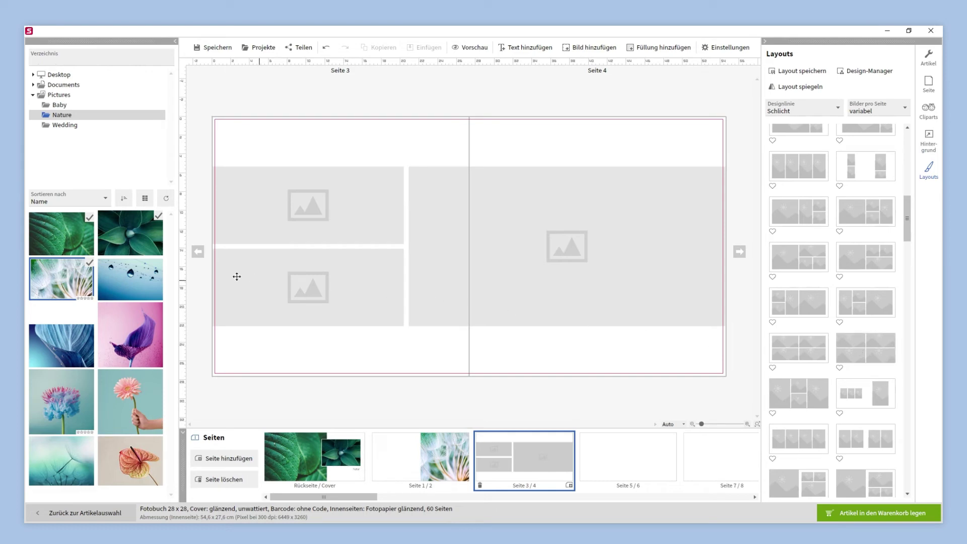
- Fill the stacked boxes with the water drop photo above the blue leaf photo, and the large box with the purple leaf photo Portfolio_06.jpg
left_click_drag(129, 279, 267, 213)
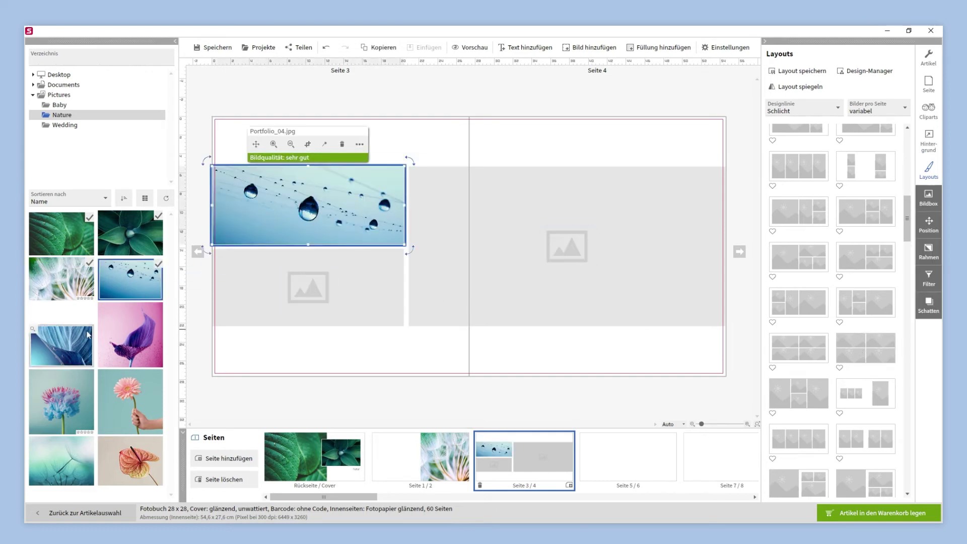
left_click_drag(88, 334, 286, 287)
left_click_drag(130, 335, 548, 257)
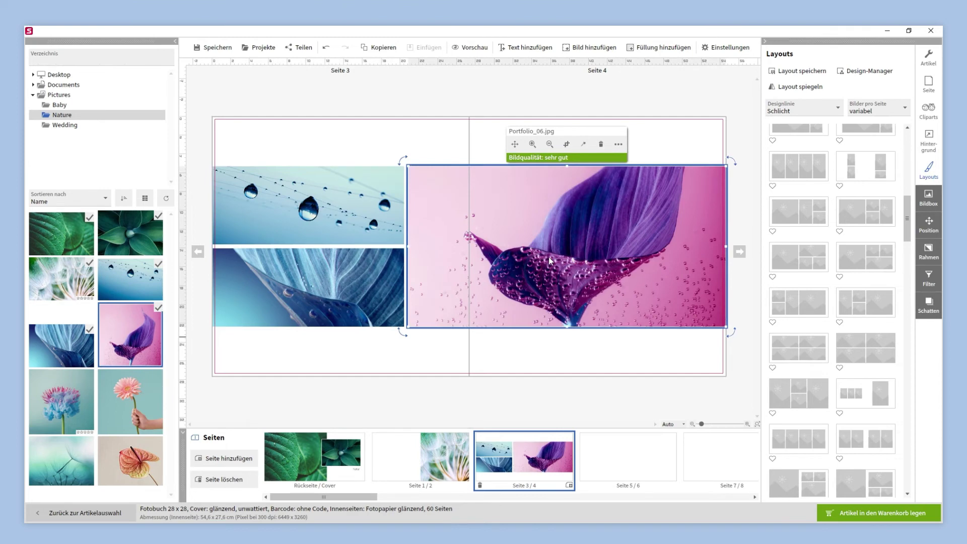
- Resize the purple leaf photo box to 17 × 17 cm and zoom its image out so the whole leaf fits
left_click(928, 225)
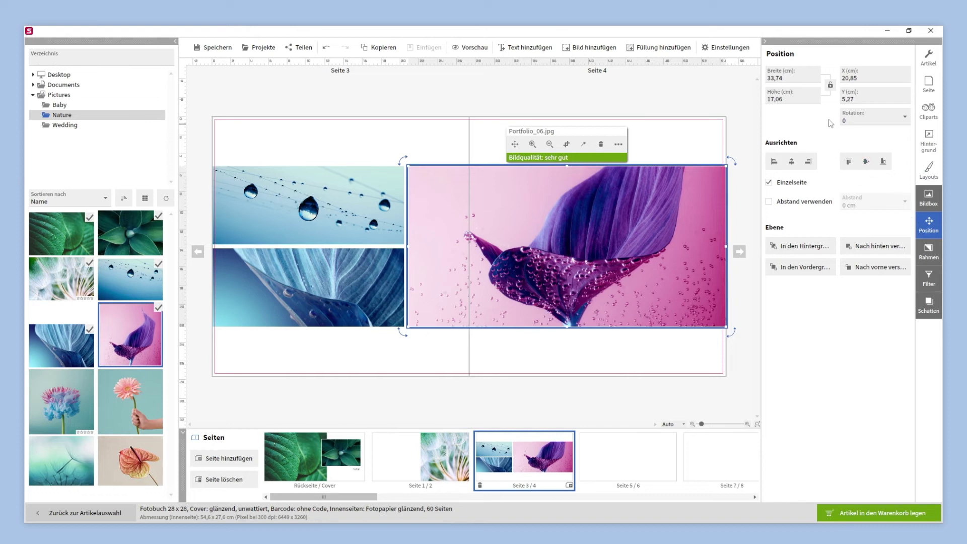
left_click(801, 81)
type("17")
left_click(790, 98)
type("17")
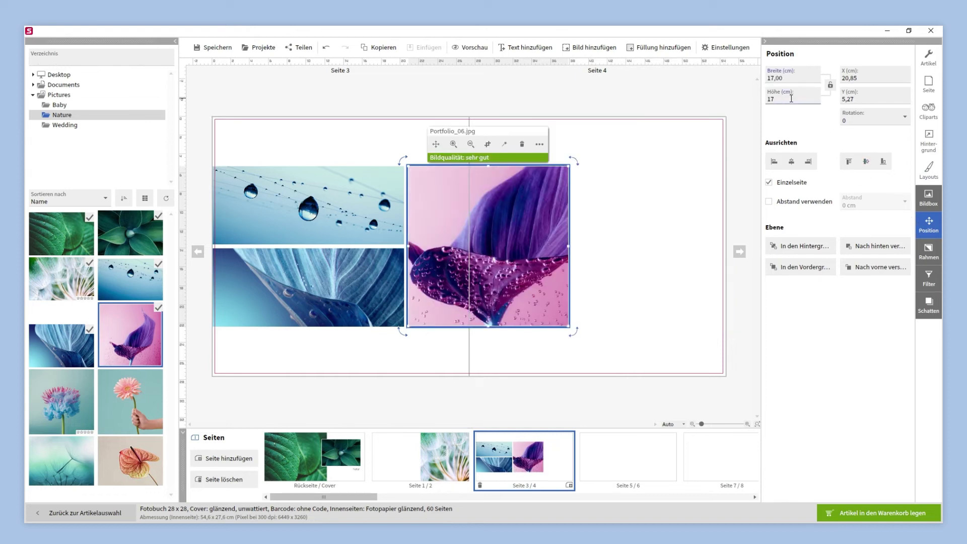
left_click(470, 144)
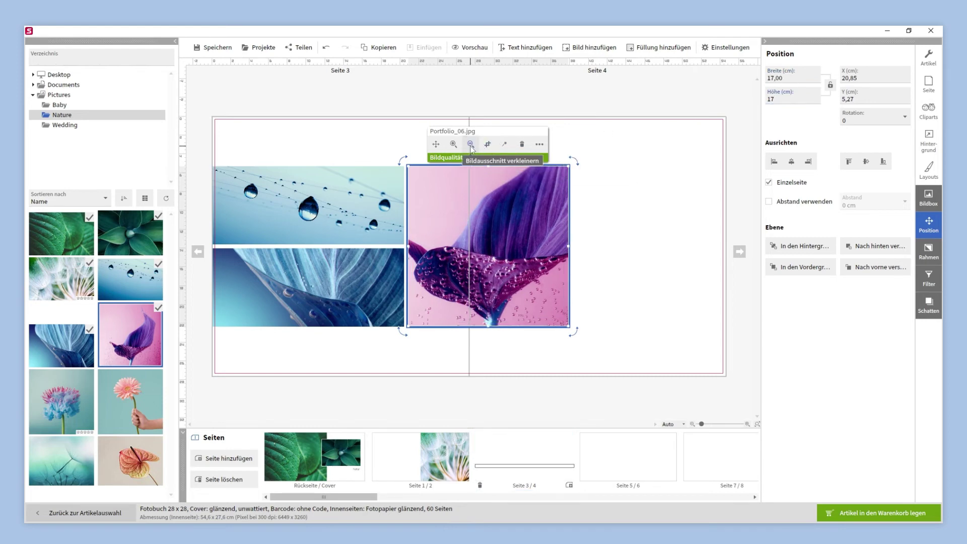
left_click(470, 144)
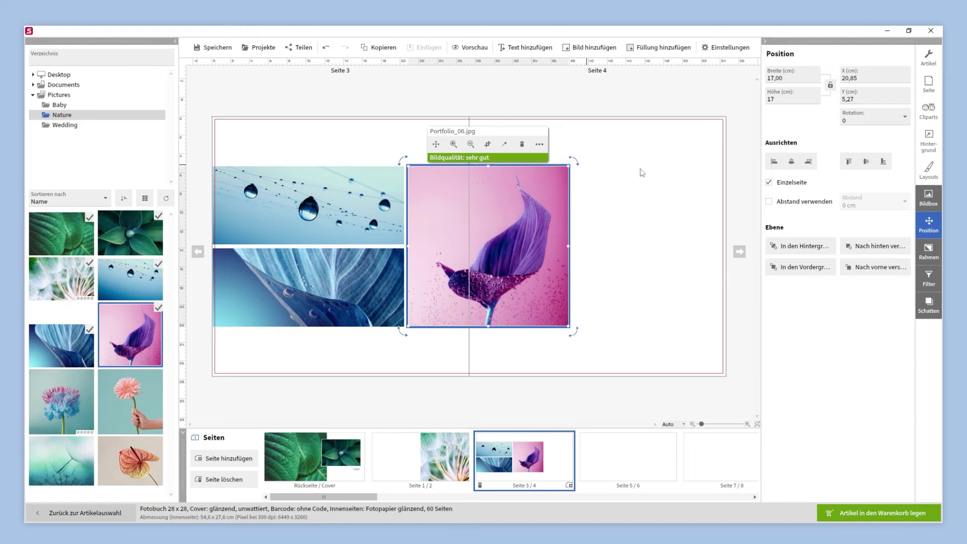
- Centre the purple leaf photo horizontally and vertically on page 4
left_click(791, 162)
left_click(866, 161)
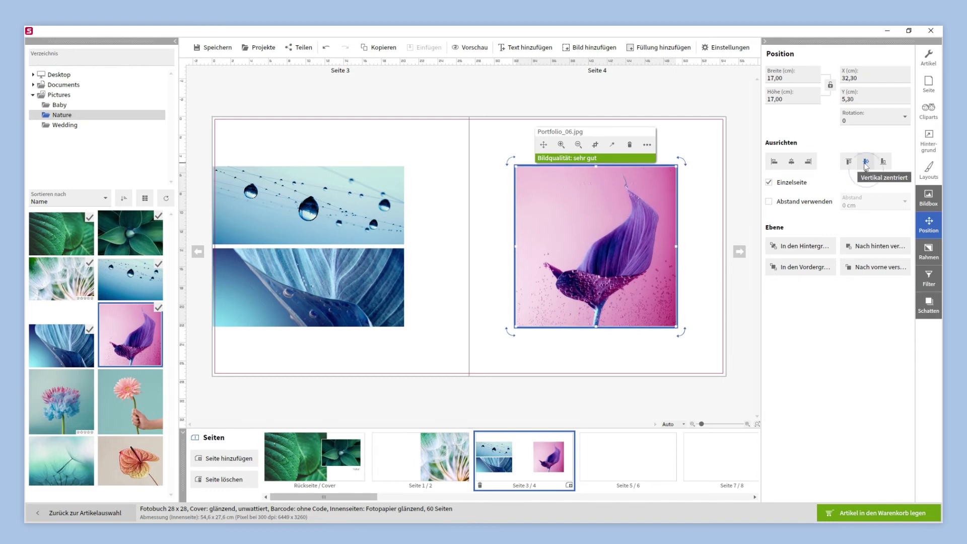
left_click(429, 154)
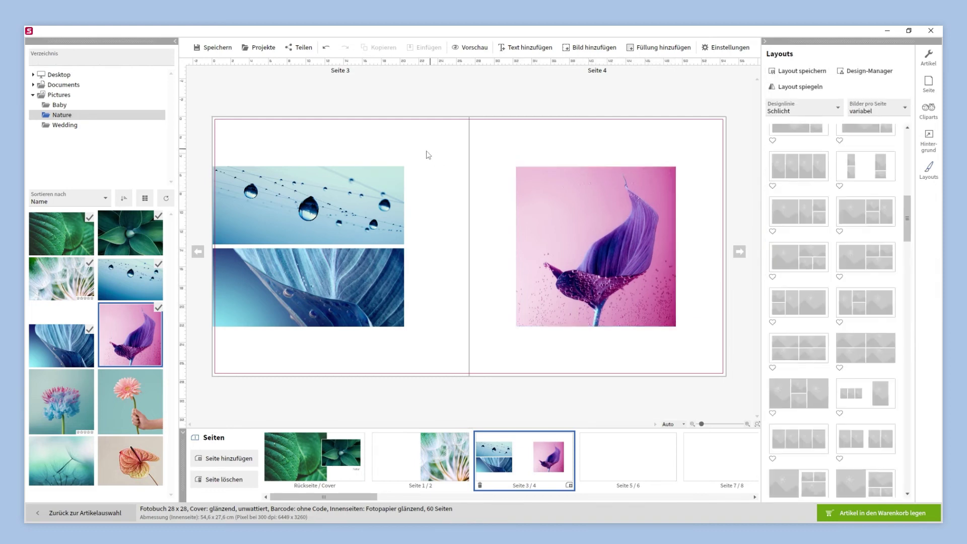
- Centre the water drop and blue leaf photos together as a group, horizontally and vertically, on page 3
left_click_drag(428, 155, 339, 288)
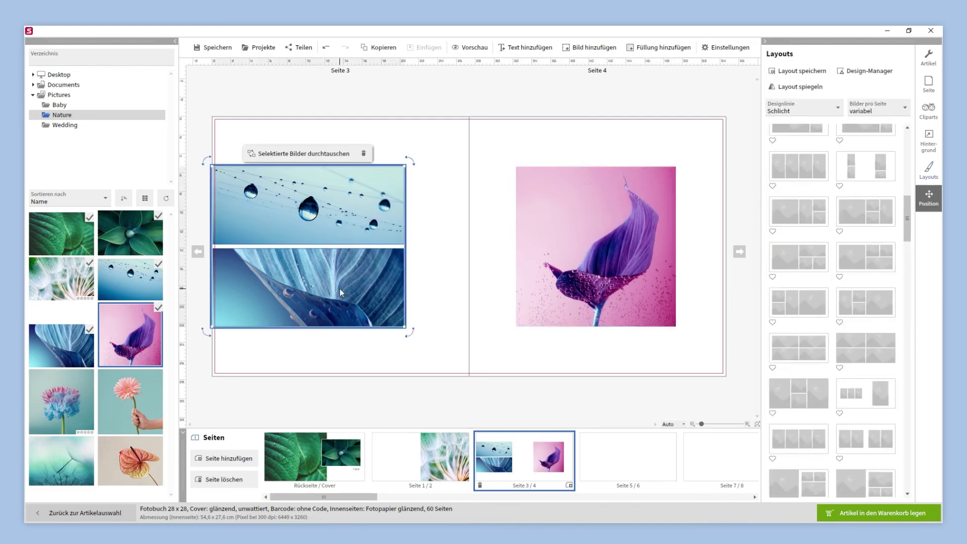
left_click(926, 199)
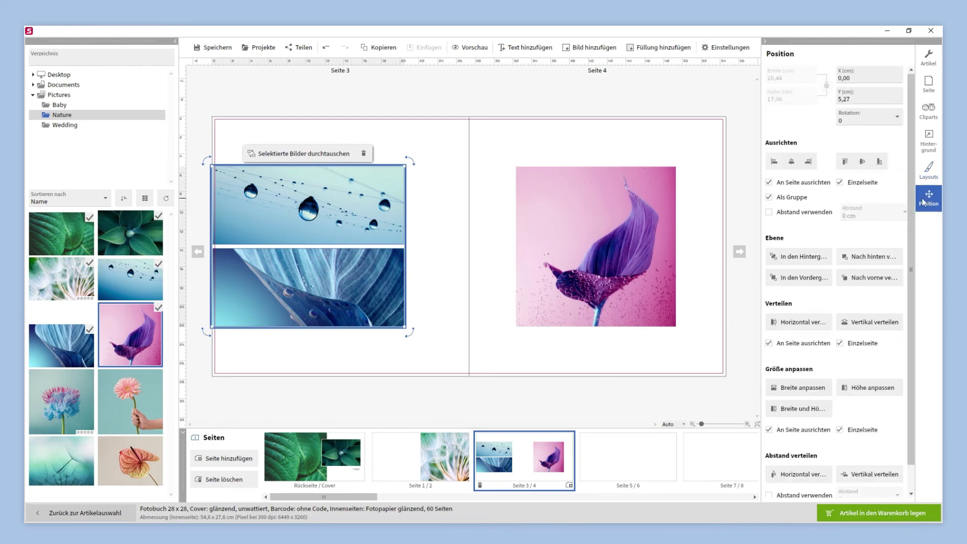
left_click(792, 161)
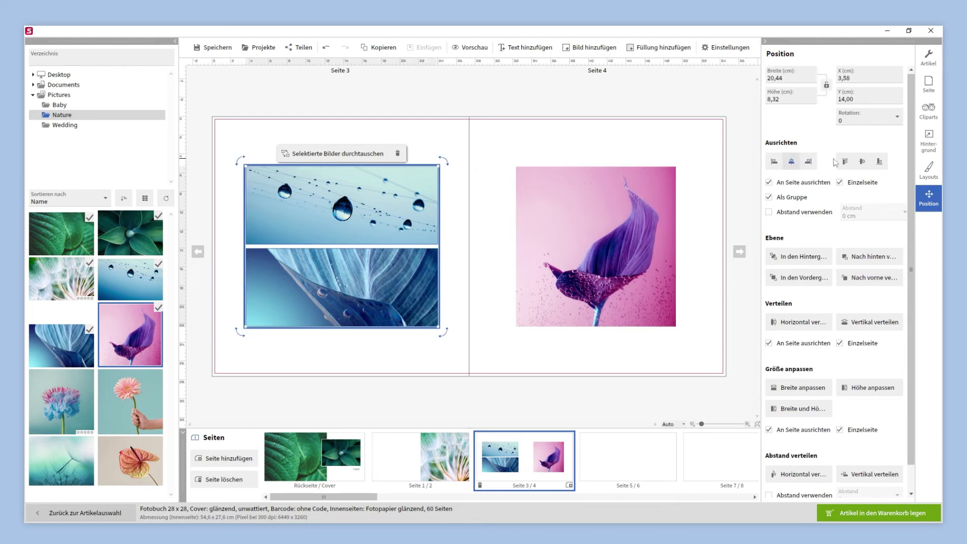
left_click(862, 161)
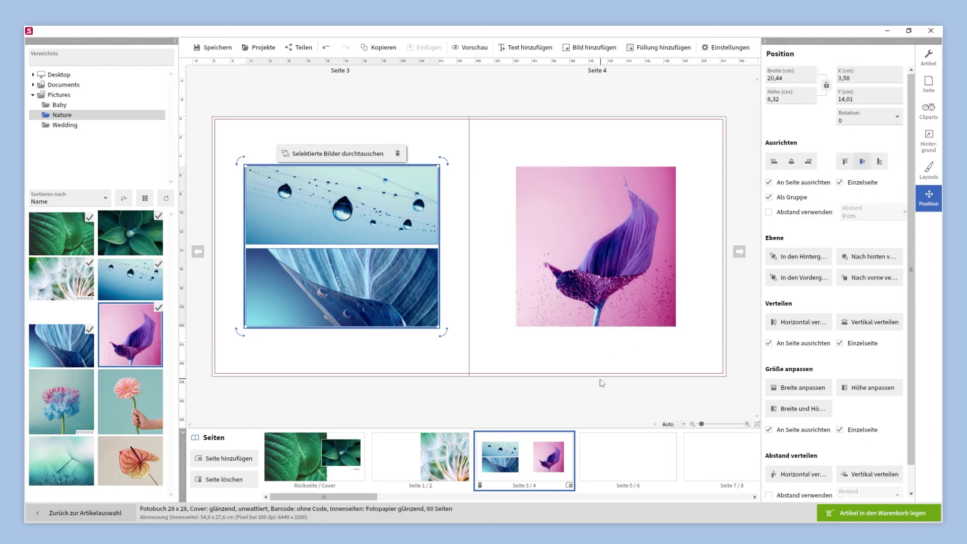
left_click(599, 391)
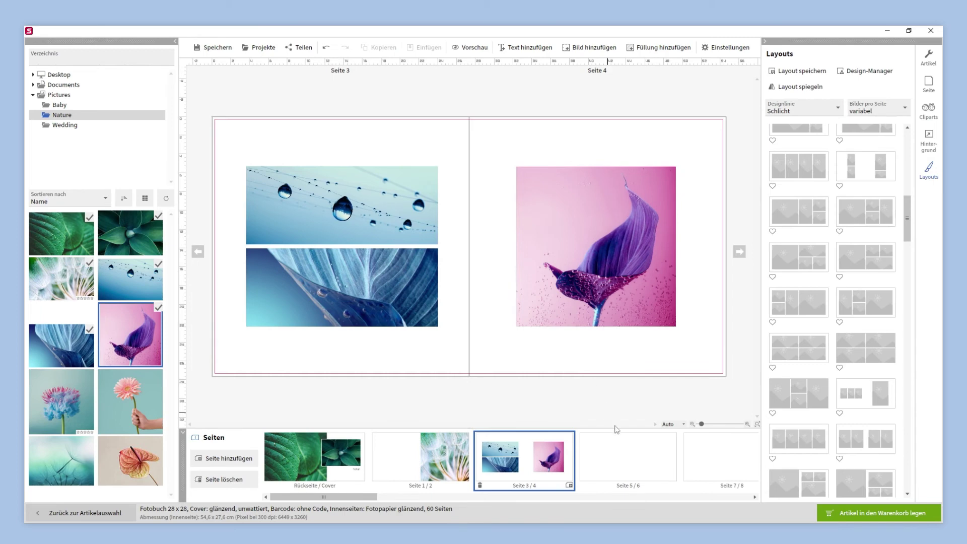
- Add an empty image box to pages 5/6 and set its width and height to 20 cm
left_click(631, 454)
left_click(589, 47)
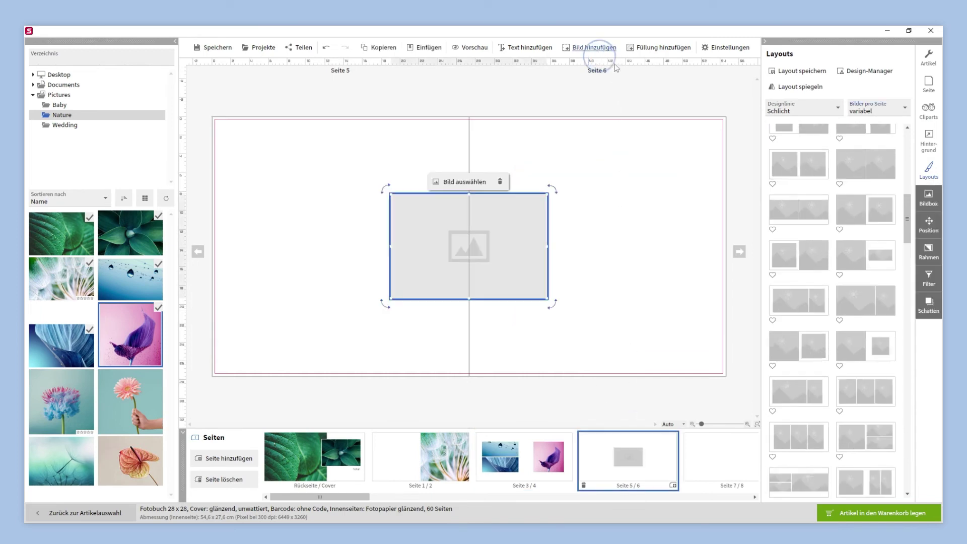
left_click(928, 224)
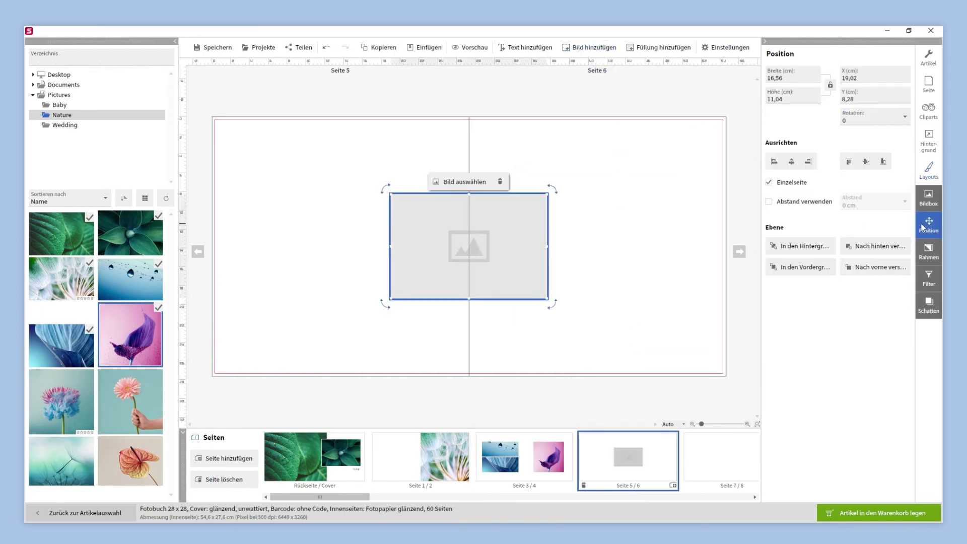
left_click(794, 81)
type("20")
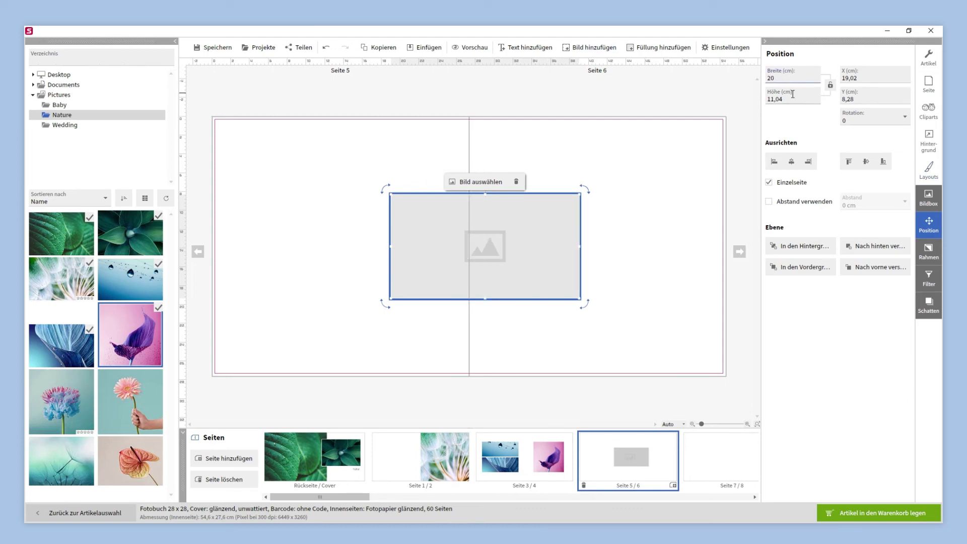
left_click(792, 95)
type("20")
- Move the 20 × 20 cm image box onto page 5 and centre it horizontally and vertically
left_click_drag(490, 276, 361, 230)
left_click(791, 161)
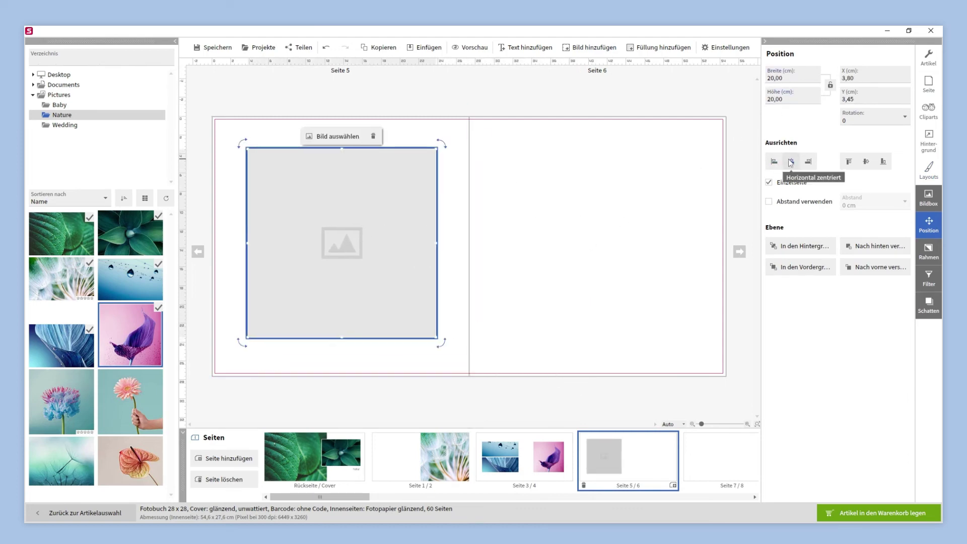
left_click(866, 162)
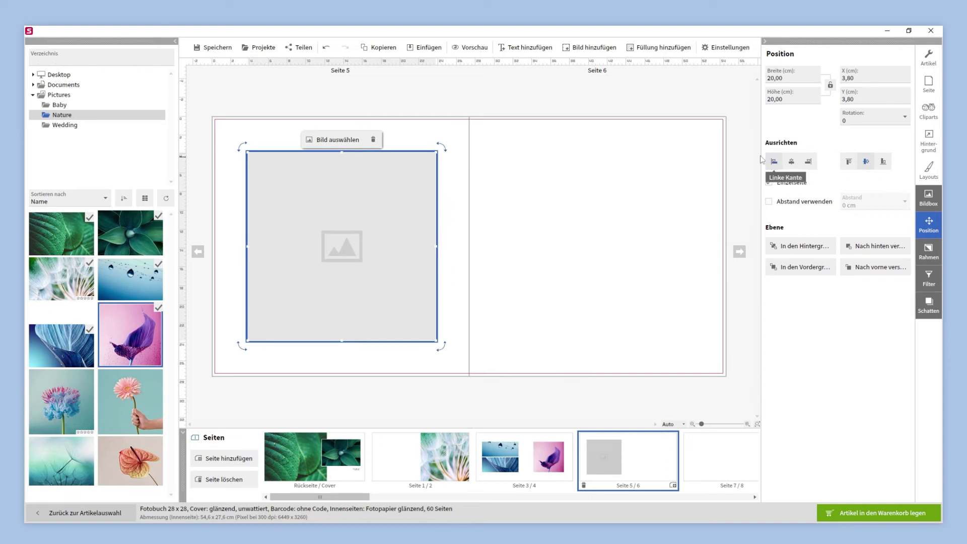
- Paste a copy of the page 5 image box, place it level with the original on page 6 and centre it horizontally
left_click(429, 48)
left_click_drag(371, 231, 622, 237)
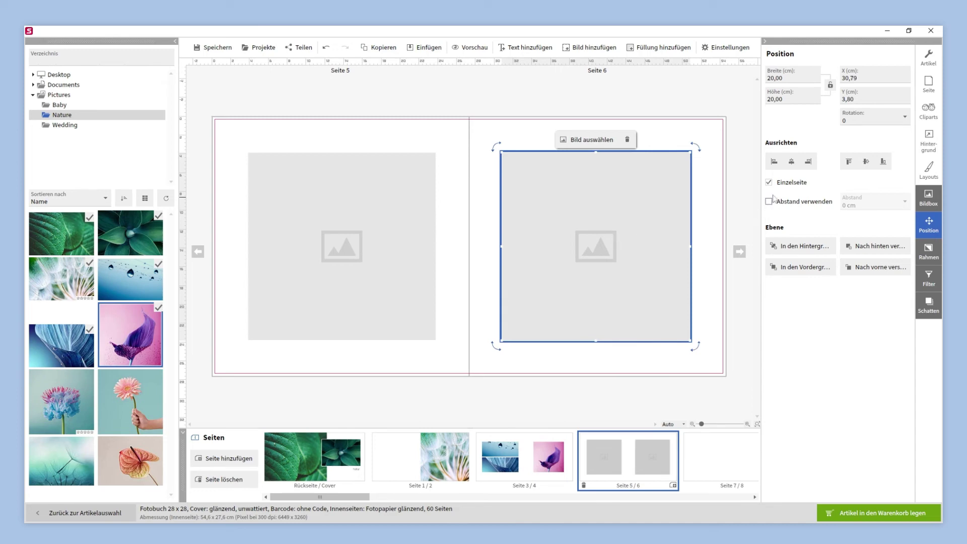
left_click(789, 164)
left_click(648, 385)
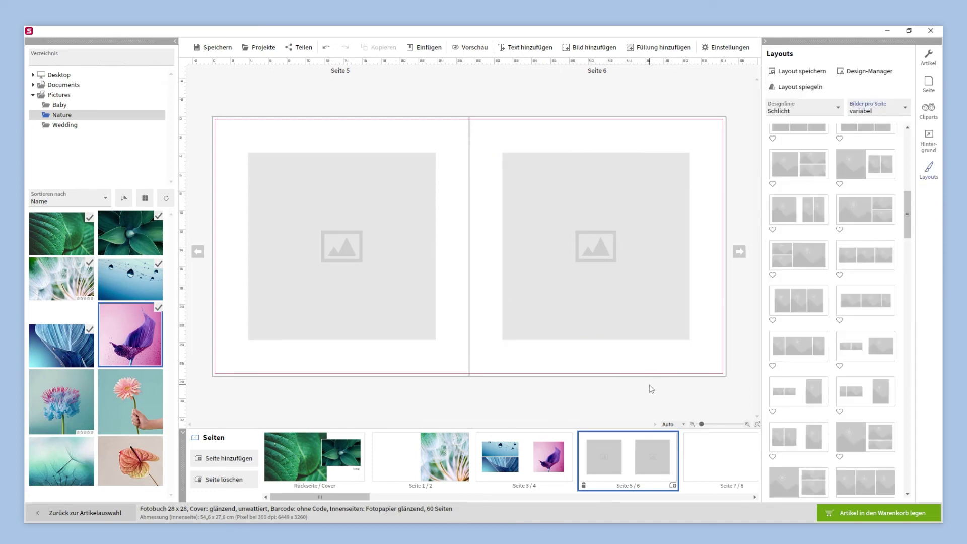
- Add a fill box to pages 5/6 and give it the recently used solid magenta colour
left_click(664, 47)
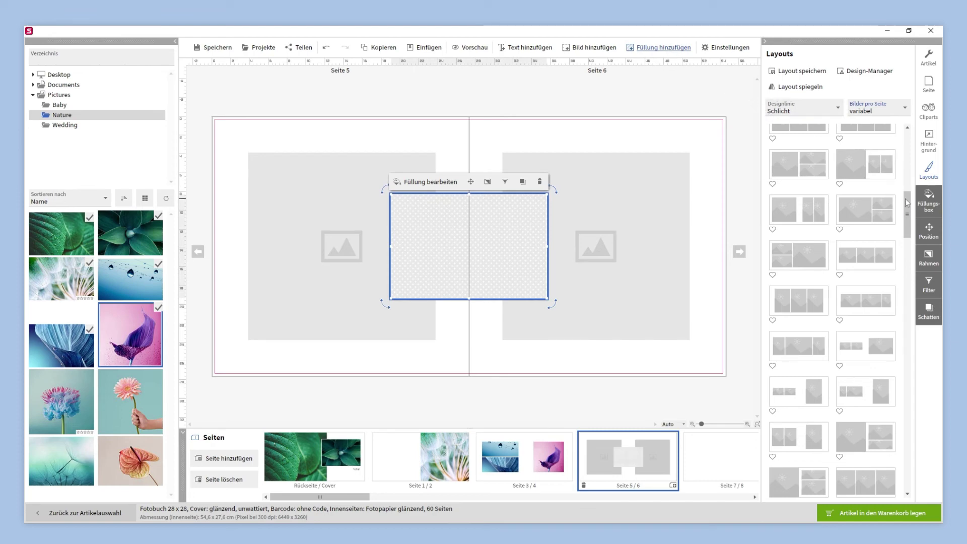
left_click(929, 208)
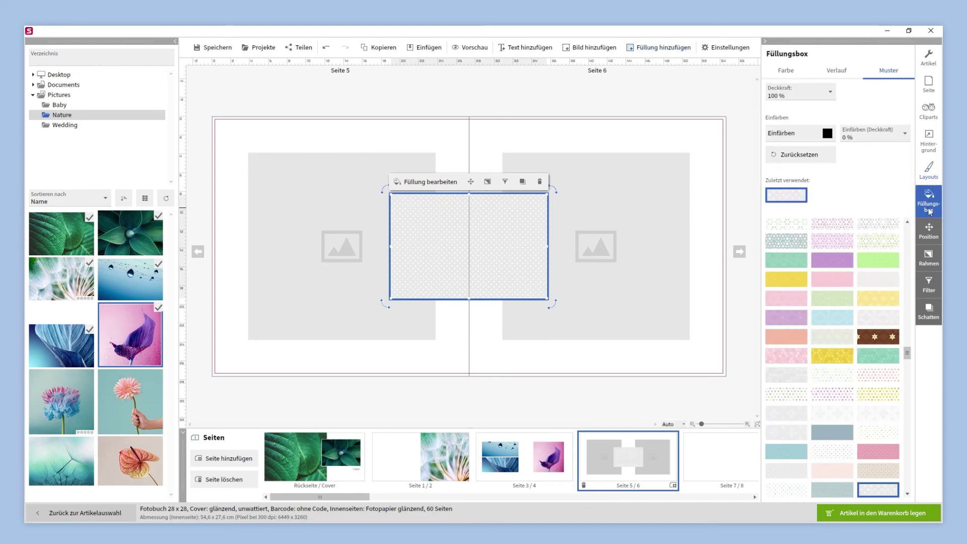
left_click(786, 72)
left_click(819, 133)
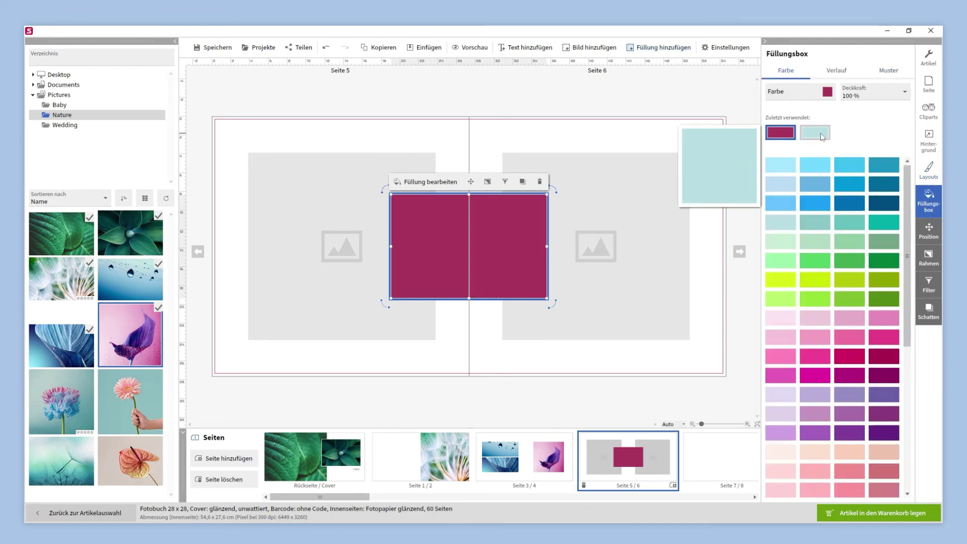
- Stretch the magenta fill box to 27.30 × 27.60 cm over all of page 5 and send it to the background
left_click_drag(503, 214, 329, 139)
left_click_drag(367, 167, 467, 167)
left_click_drag(340, 221, 351, 375)
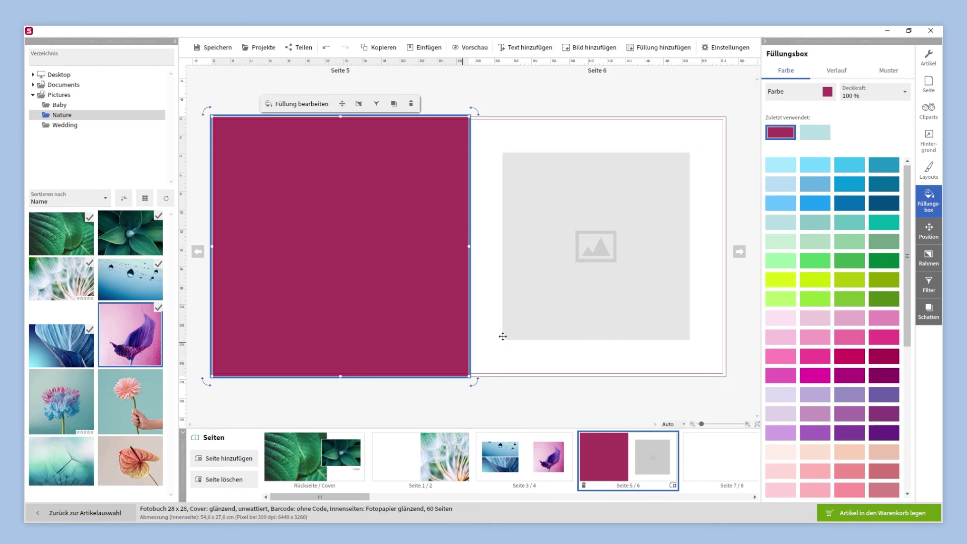
left_click(924, 234)
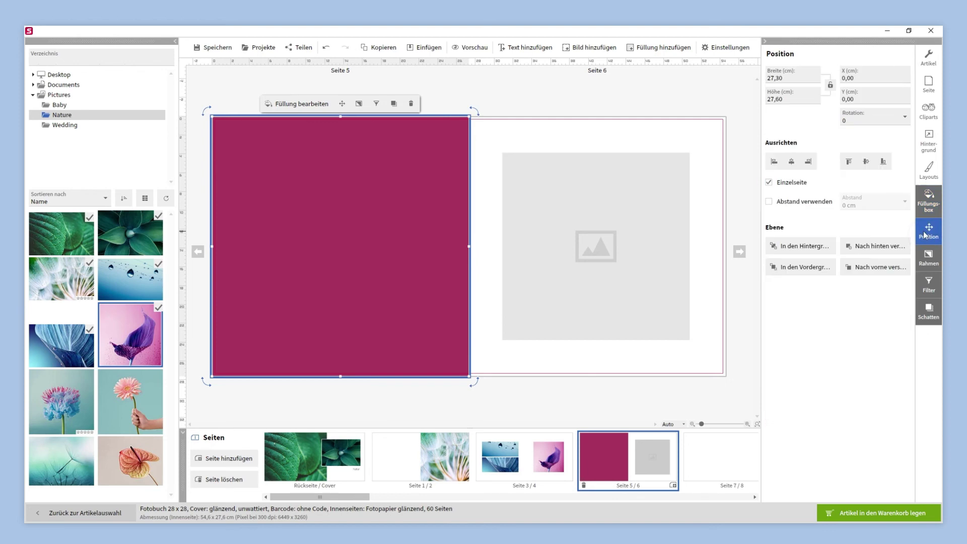
left_click(806, 246)
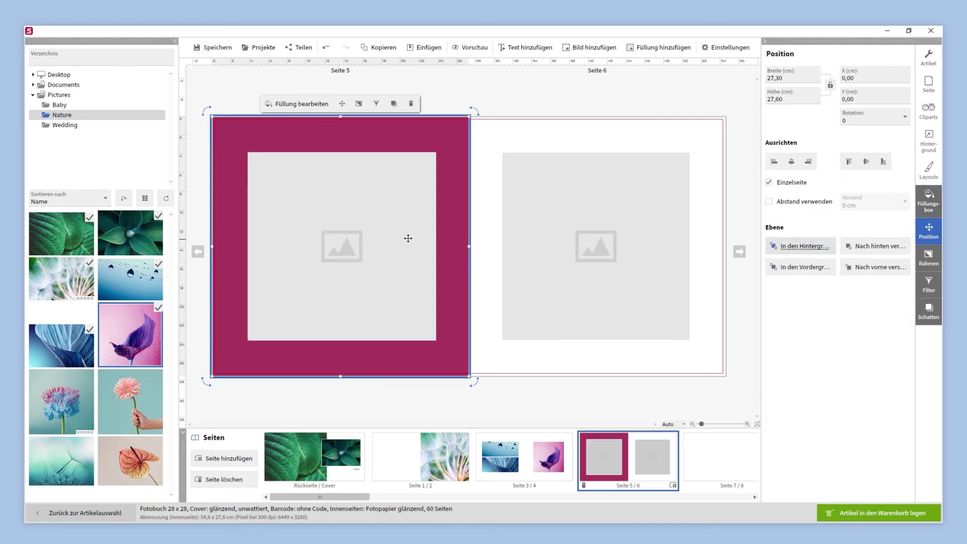
- Give the image box on page 5 the plain square-cornered frame, 0.2 cm thick, in white at 100 % opacity
left_click(389, 234)
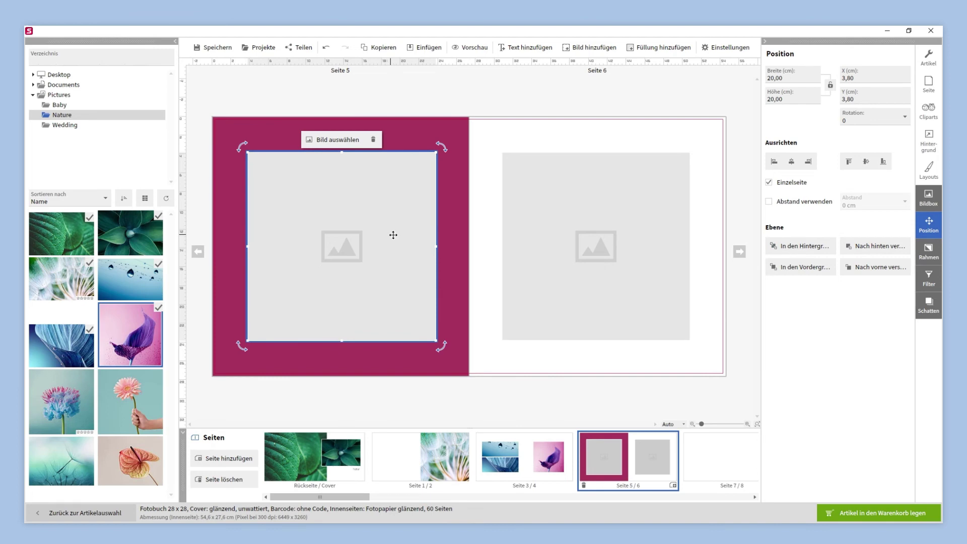
left_click(929, 249)
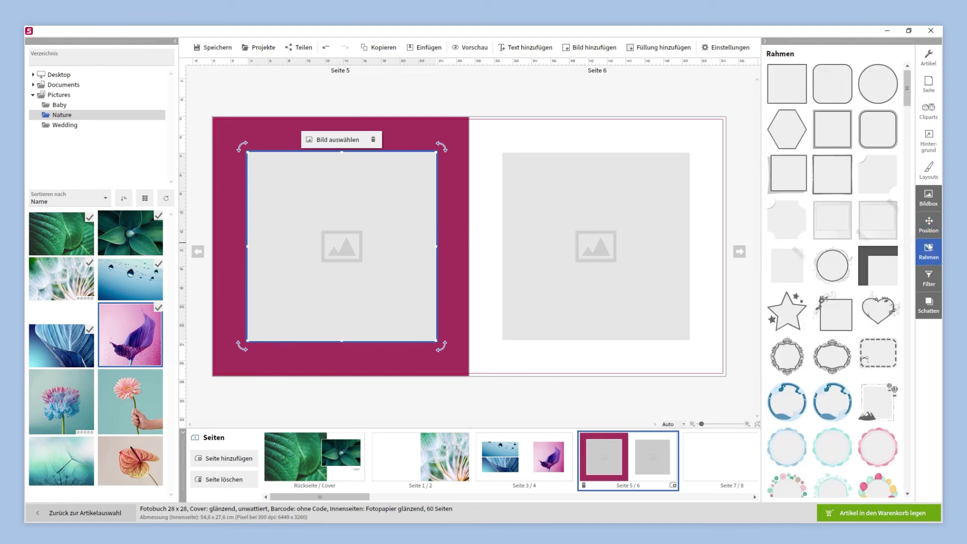
left_click(792, 89)
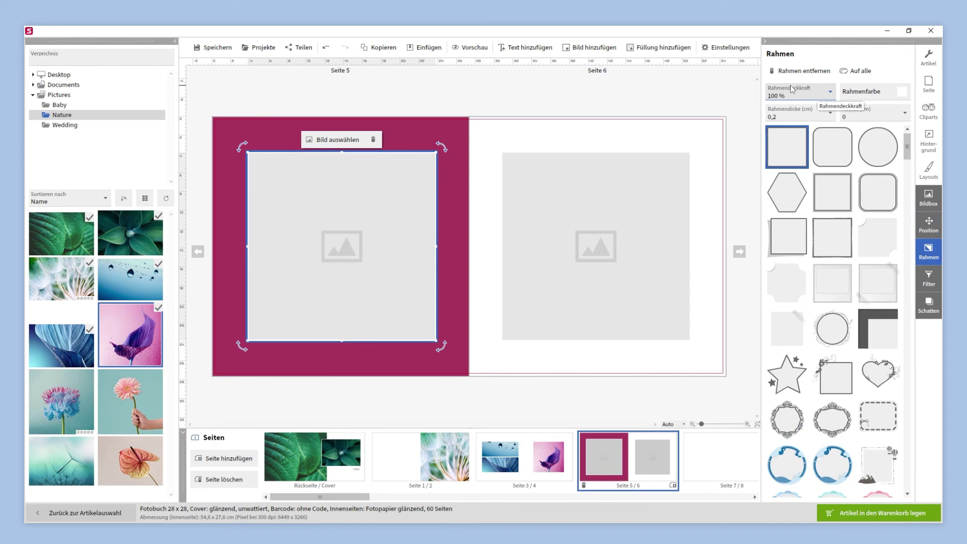
left_click(749, 168)
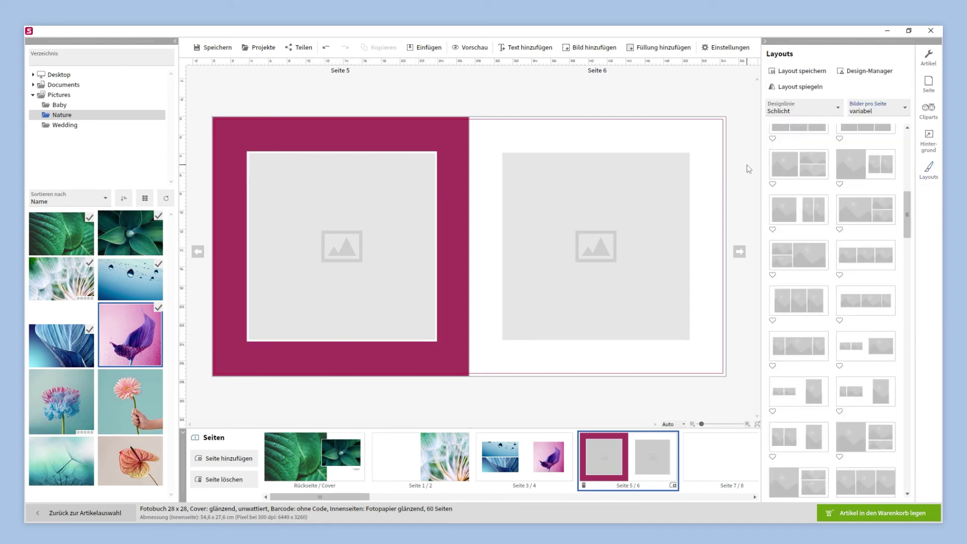
- Try a shadow on the image box on page 6 and deactivate it again
left_click(666, 228)
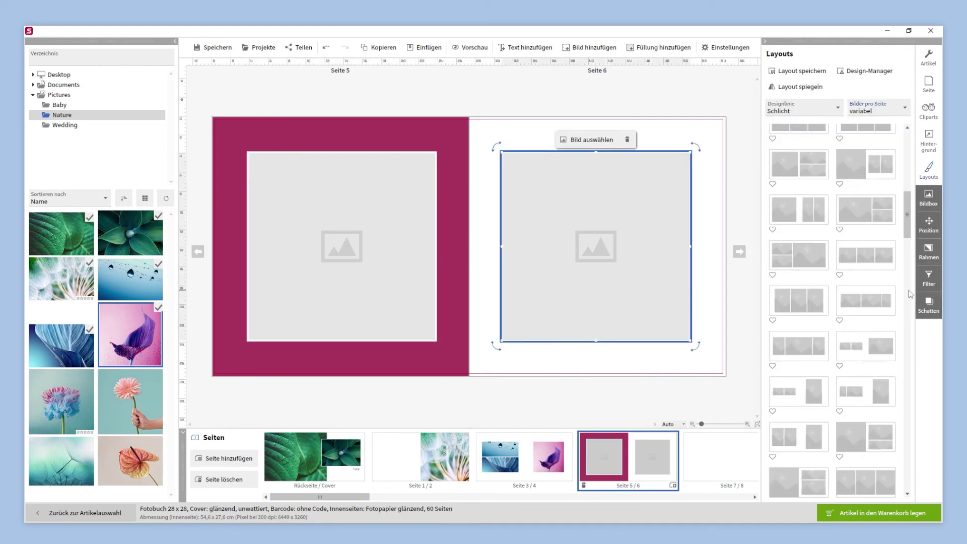
left_click(929, 304)
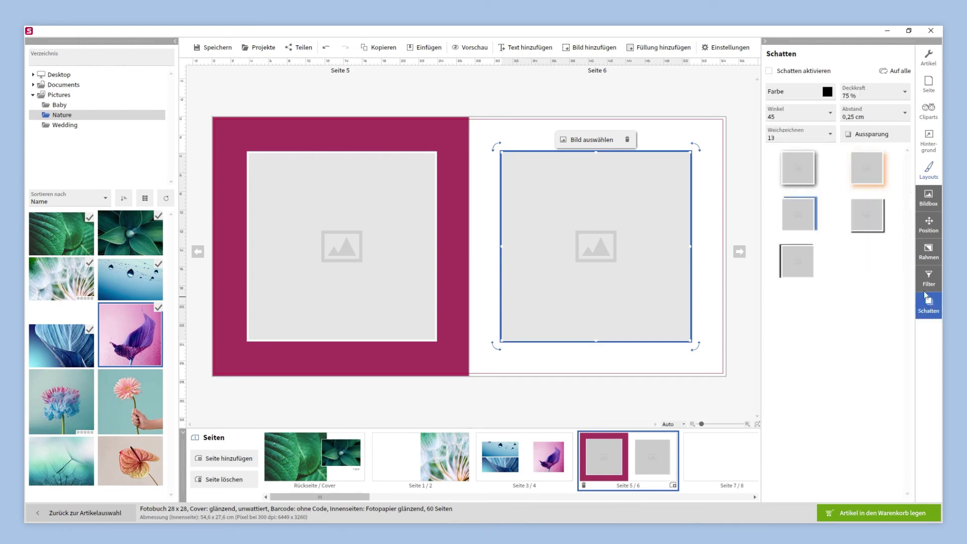
left_click(782, 74)
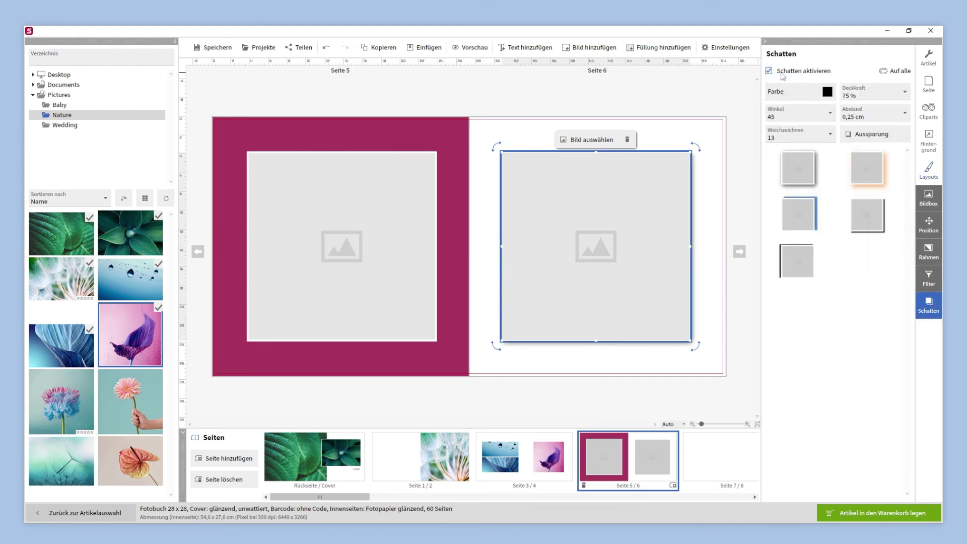
left_click(782, 74)
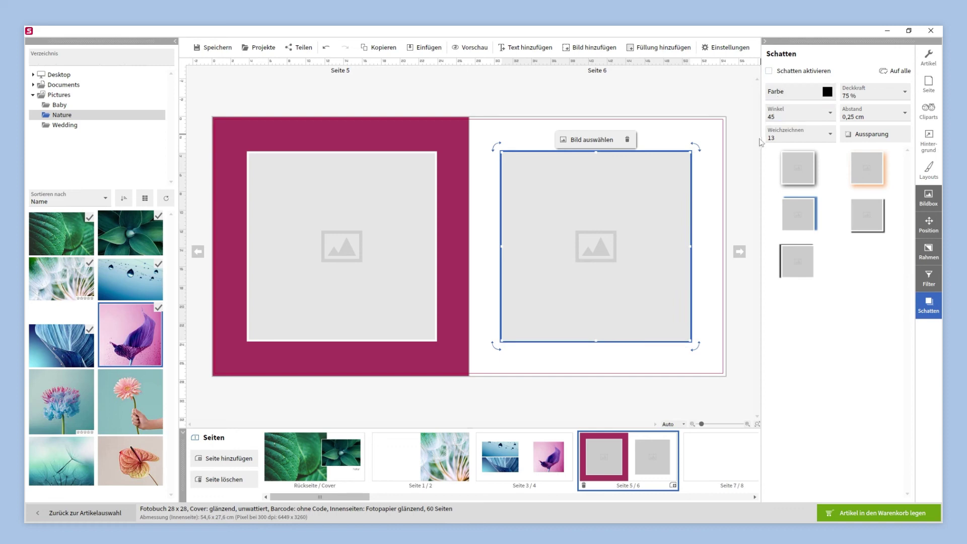
left_click(749, 173)
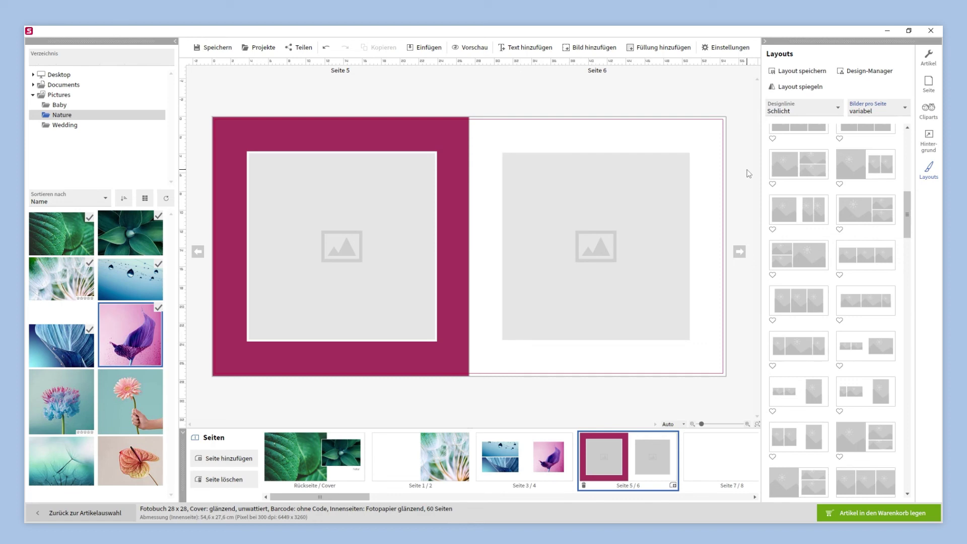
- Fill the page 5 image box with the pink-and-blue flower photo and the page 6 box with the hand-held pink gerbera photo
left_click_drag(77, 392, 317, 257)
left_click_drag(145, 406, 534, 267)
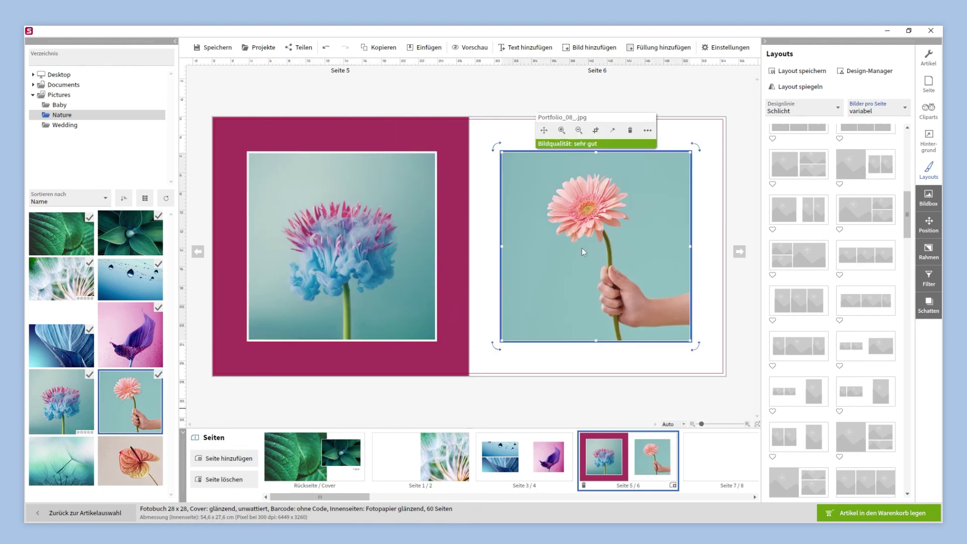
left_click(673, 388)
- Apply the layout with a blank strip beside one large image to pages 7/8 and fill it with the teal dandelion photo Portfolio_09.jpg
left_click(710, 447)
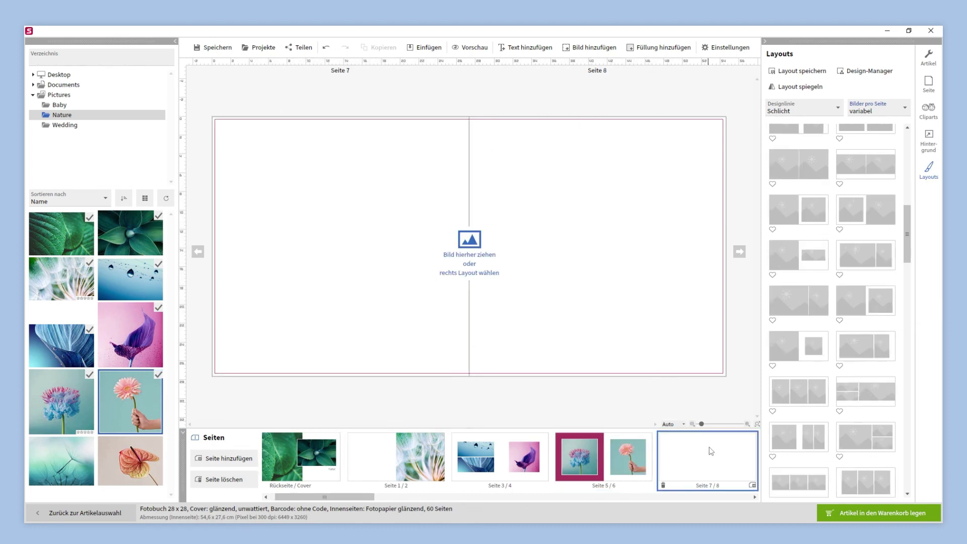
scroll(895, 258, "up", 5)
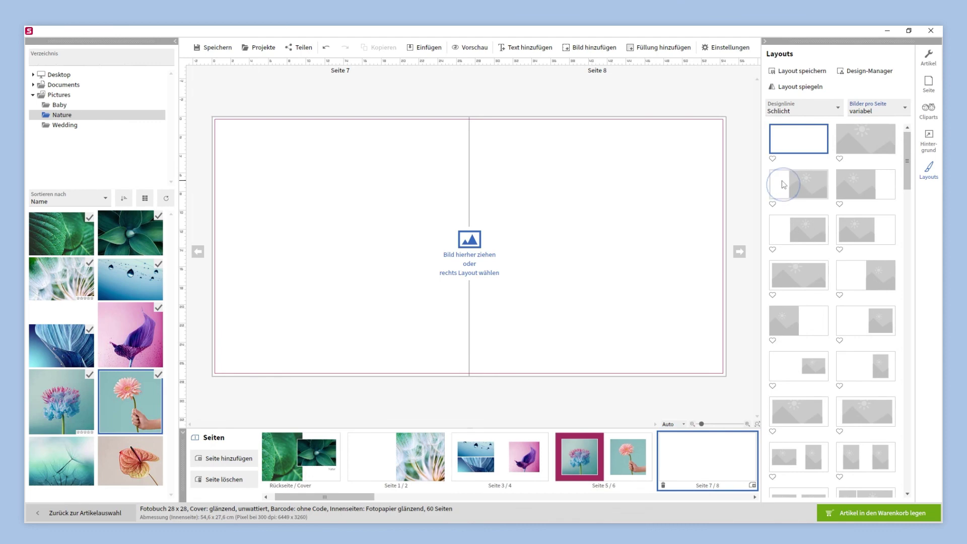
left_click_drag(781, 184, 482, 291)
left_click_drag(61, 460, 533, 250)
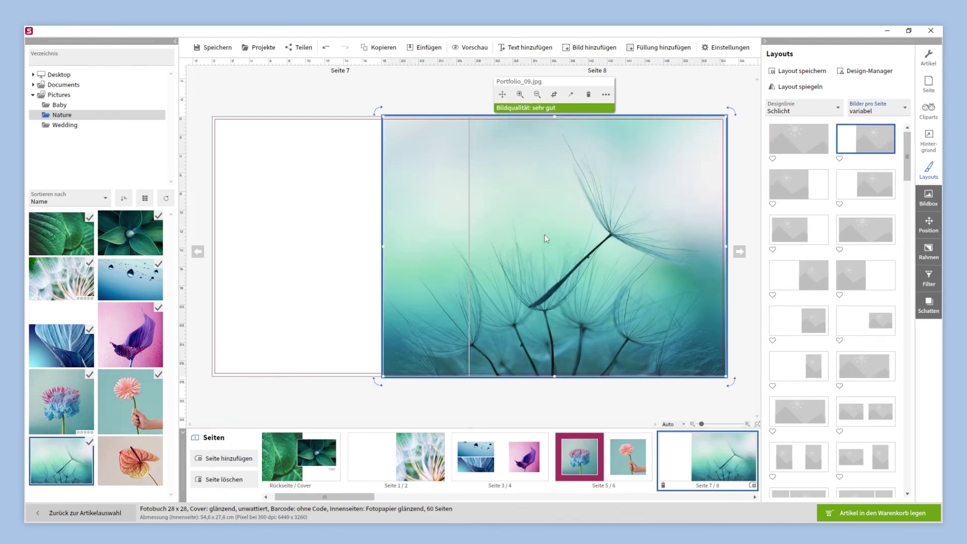
left_click(528, 404)
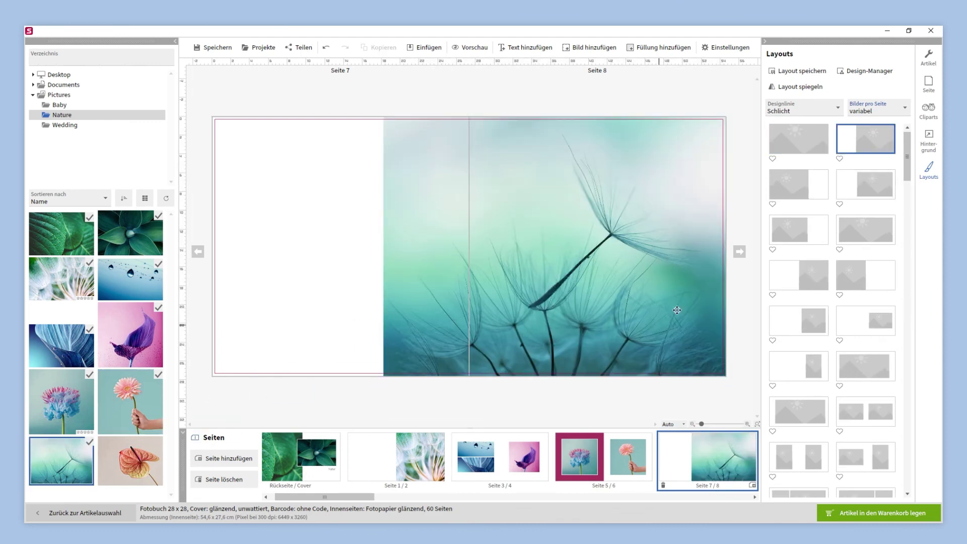
- Try an ornament clipart from the Ornamente category on the blank area of page 7 and delete it
left_click(926, 116)
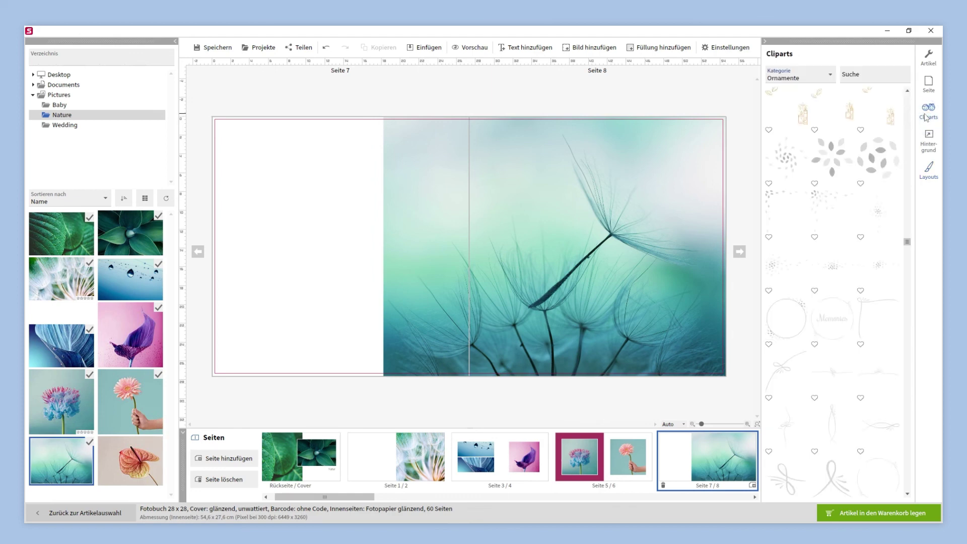
left_click_drag(787, 426, 307, 247)
left_click(315, 247)
key("Delete")
- Use the dandelion photo on pages 7/8 as the background image of the whole spread
left_click(563, 243)
right_click(563, 243)
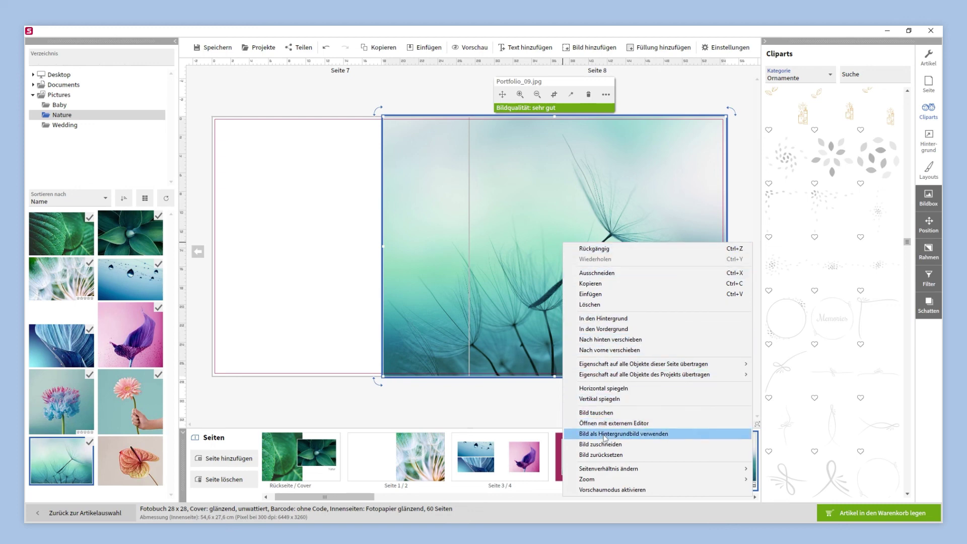
left_click(604, 435)
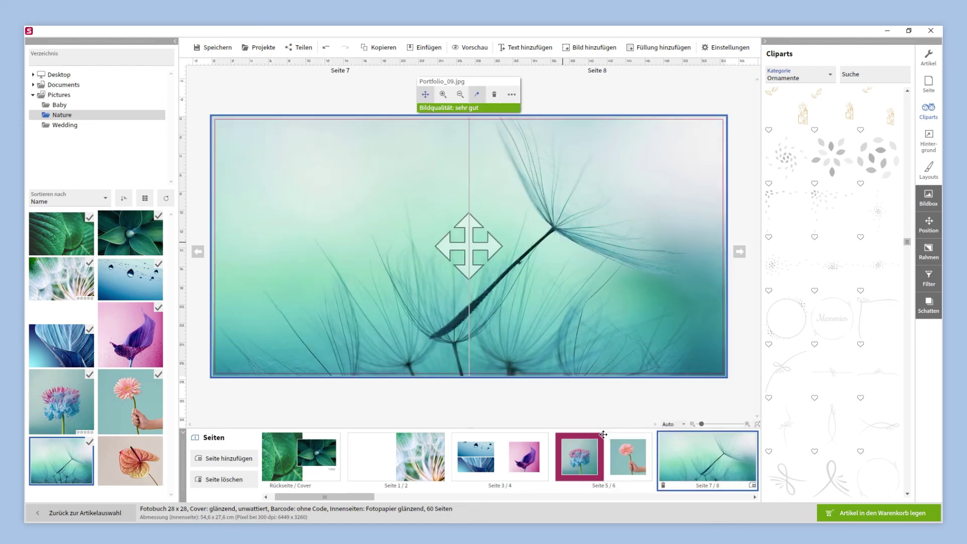
left_click(591, 405)
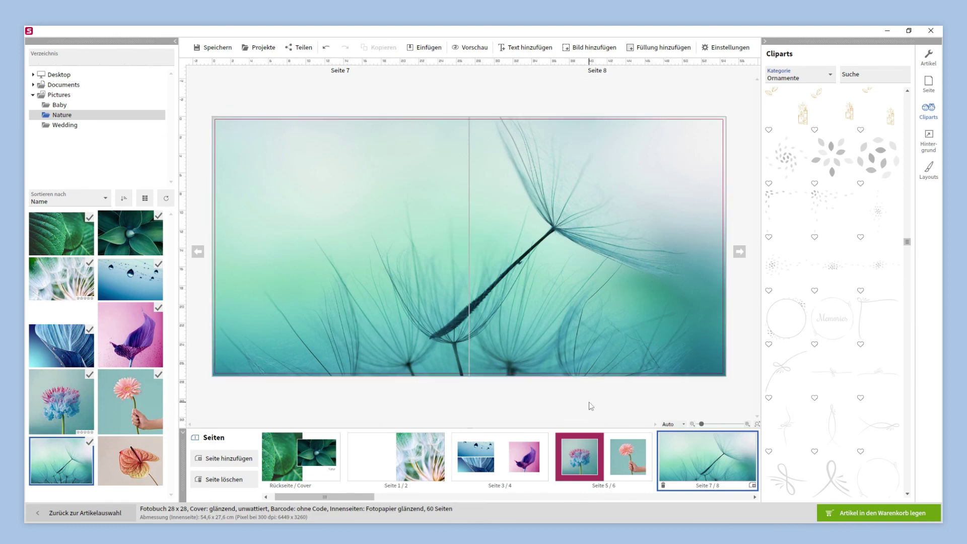